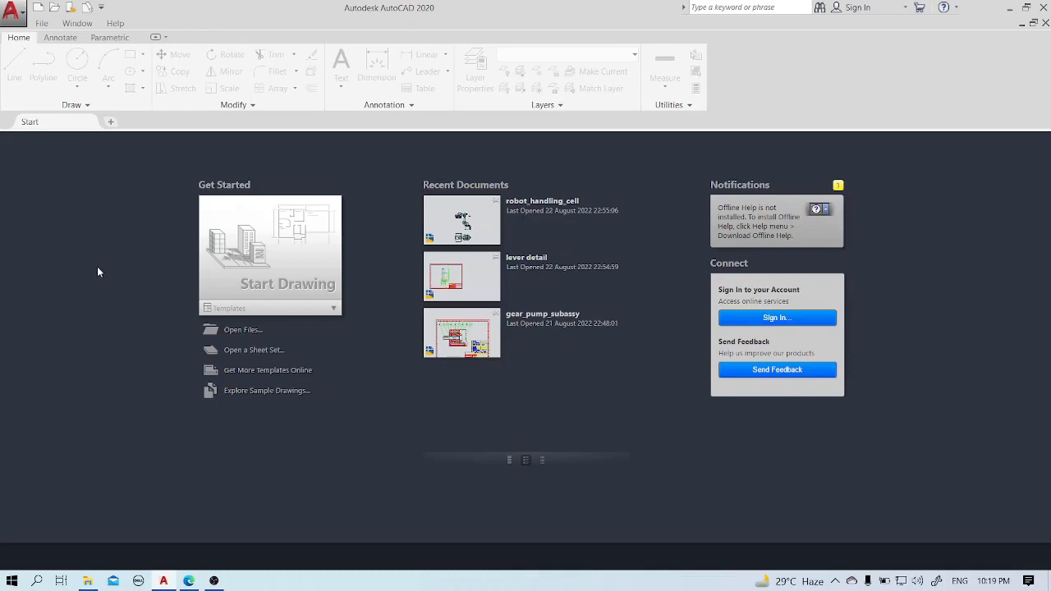
Start a new drawing from the start page.
left_click(236, 252)
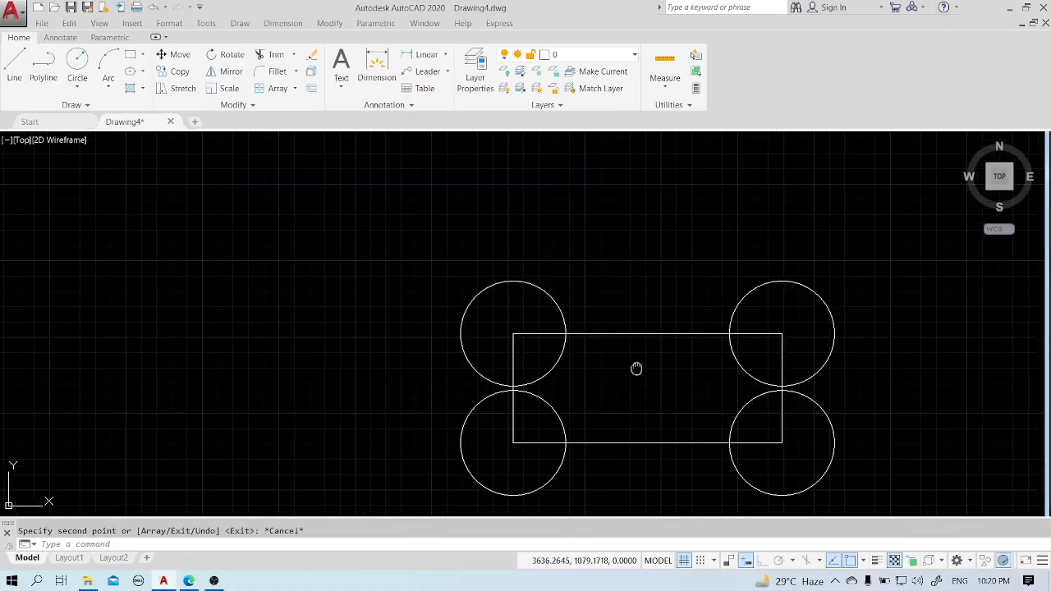
mouse_move(638, 369)
middle_mouse_down()
mouse_move(467, 270)
mouse_move(491, 304)
middle_mouse_up()
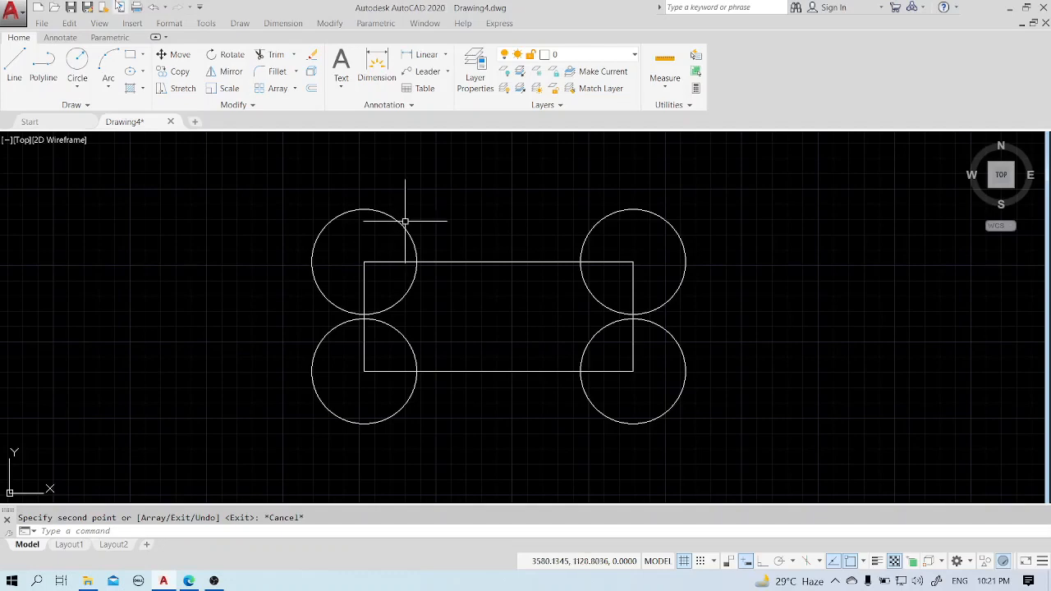
left_click(280, 24)
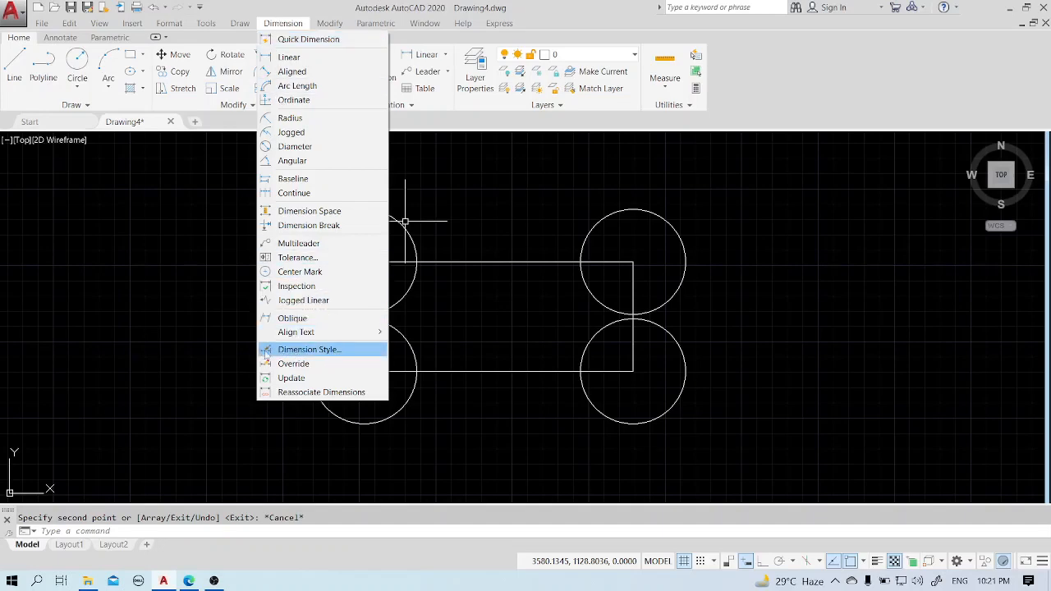
left_click(321, 350)
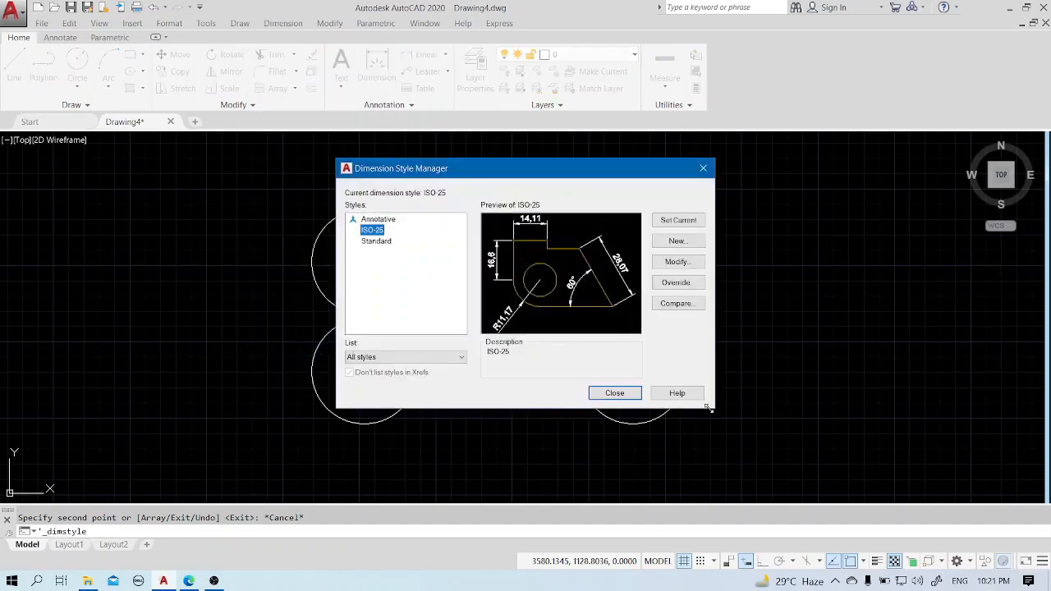
left_click_drag(709, 408, 848, 486)
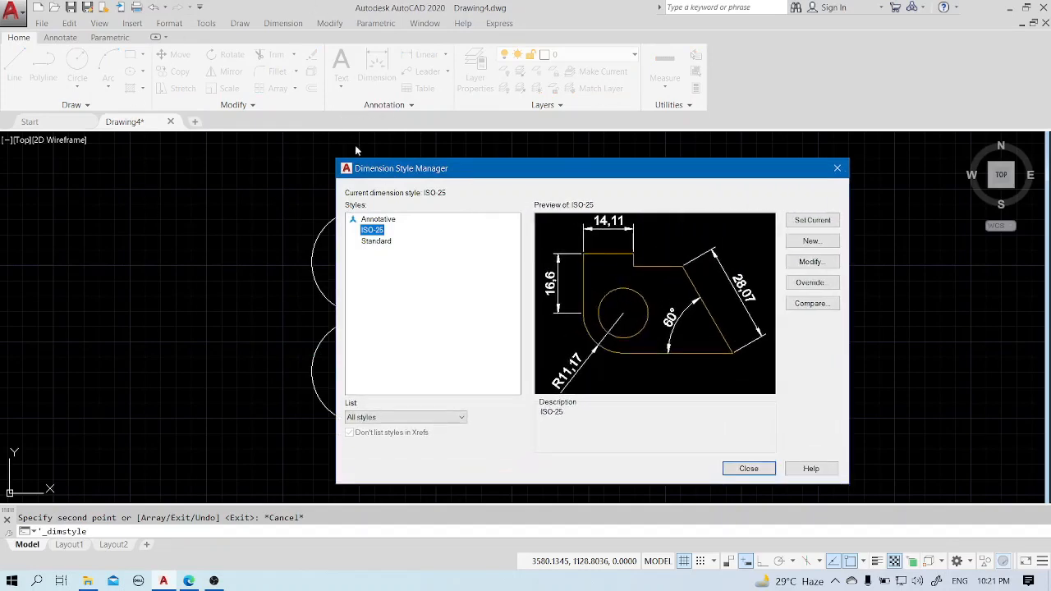
left_click_drag(487, 178, 198, 165)
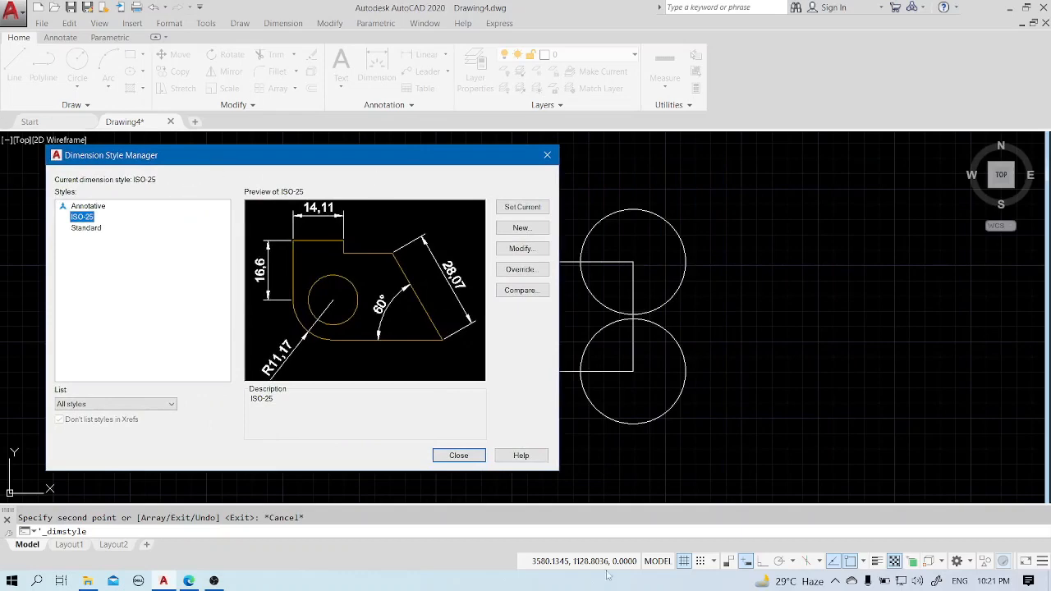
left_click(470, 457)
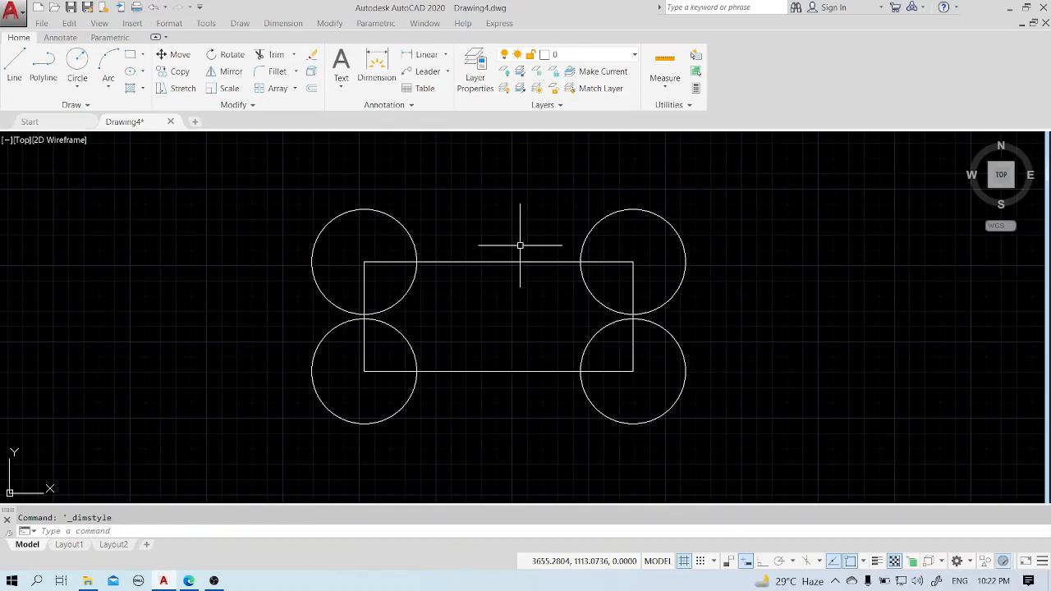
Open the Dimension Style Manager with the DIMSTY command and enlarge its window for a bigger style preview.
type("DIMS")
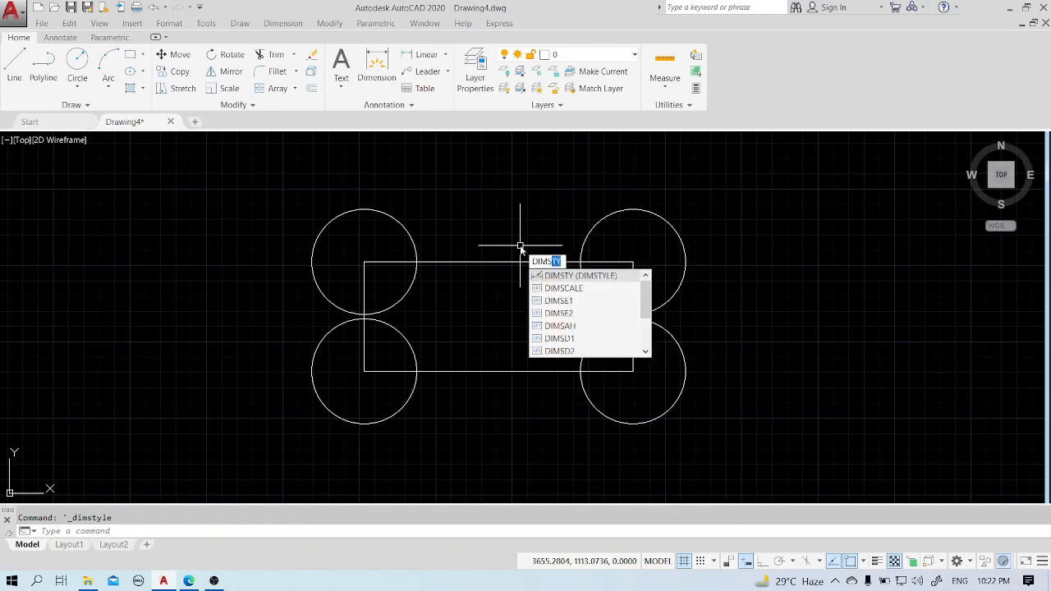
type("TY")
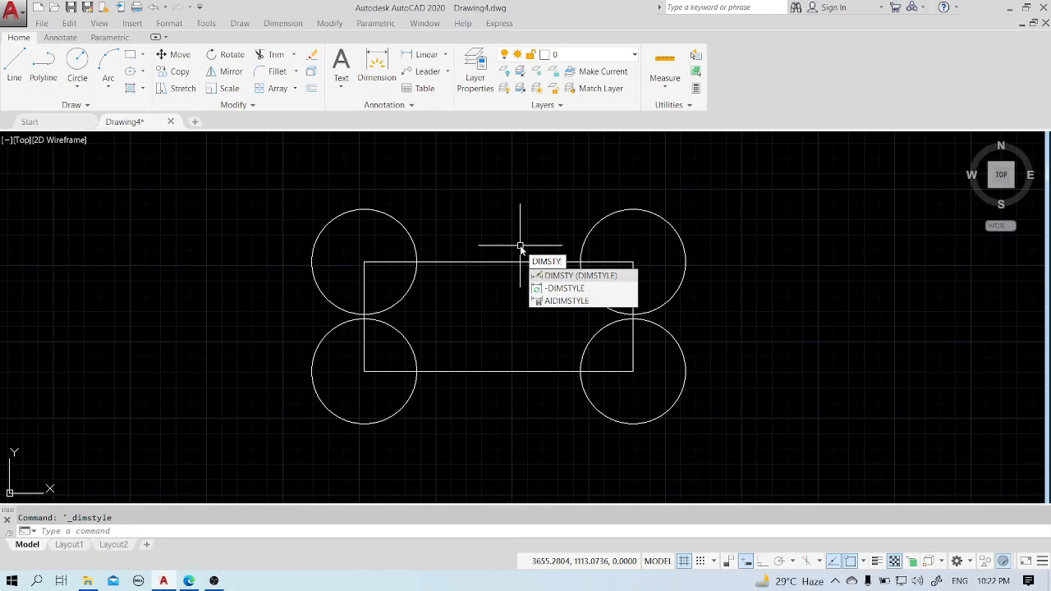
key("Return")
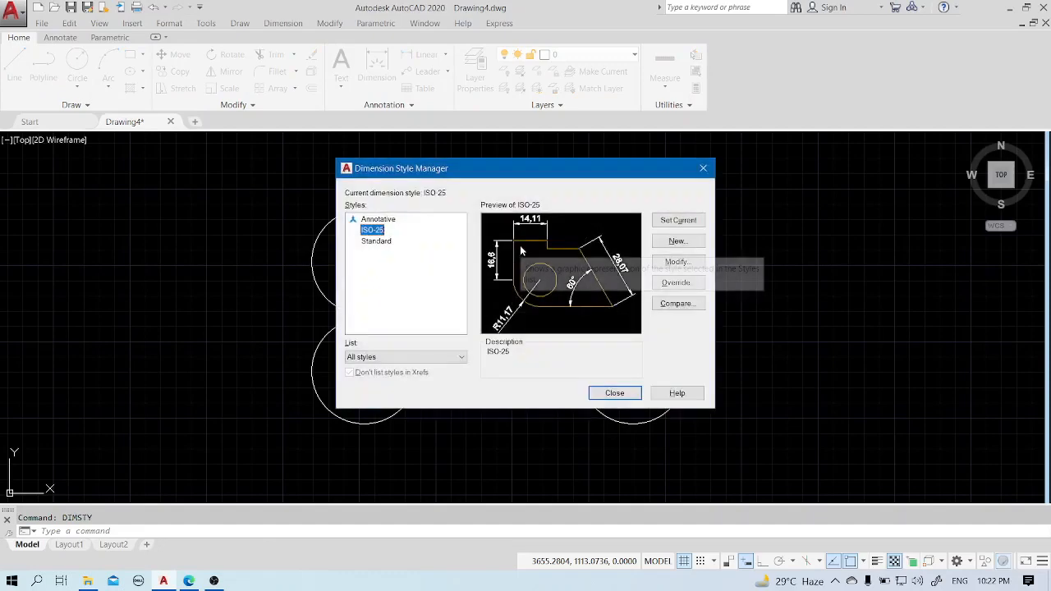
mouse_move(487, 174)
left_mouse_down()
mouse_move(298, 106)
mouse_move(225, 54)
left_mouse_up()
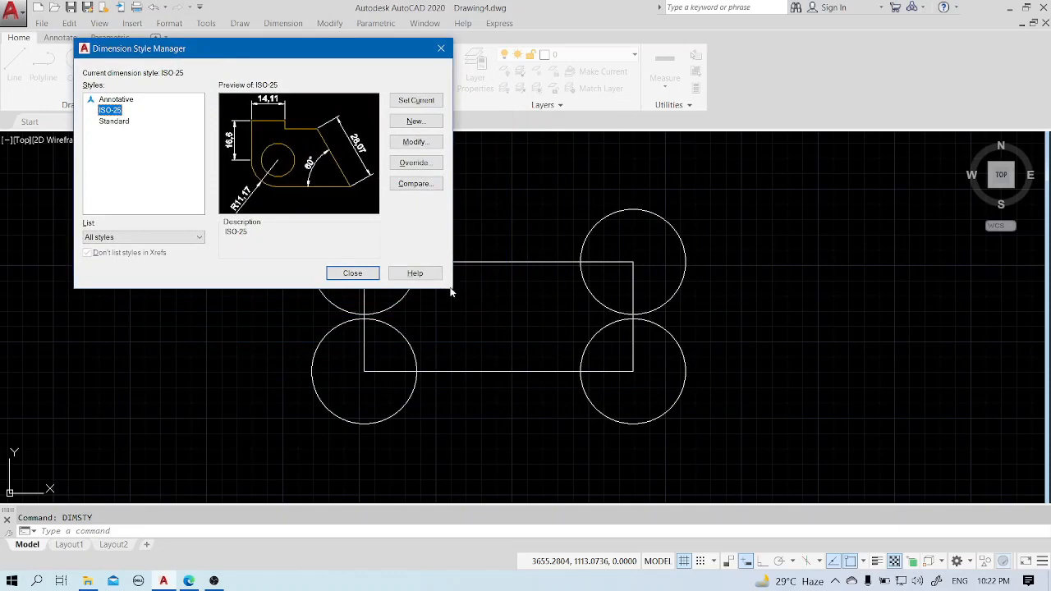
left_click_drag(452, 291, 777, 464)
left_click_drag(410, 51, 490, 65)
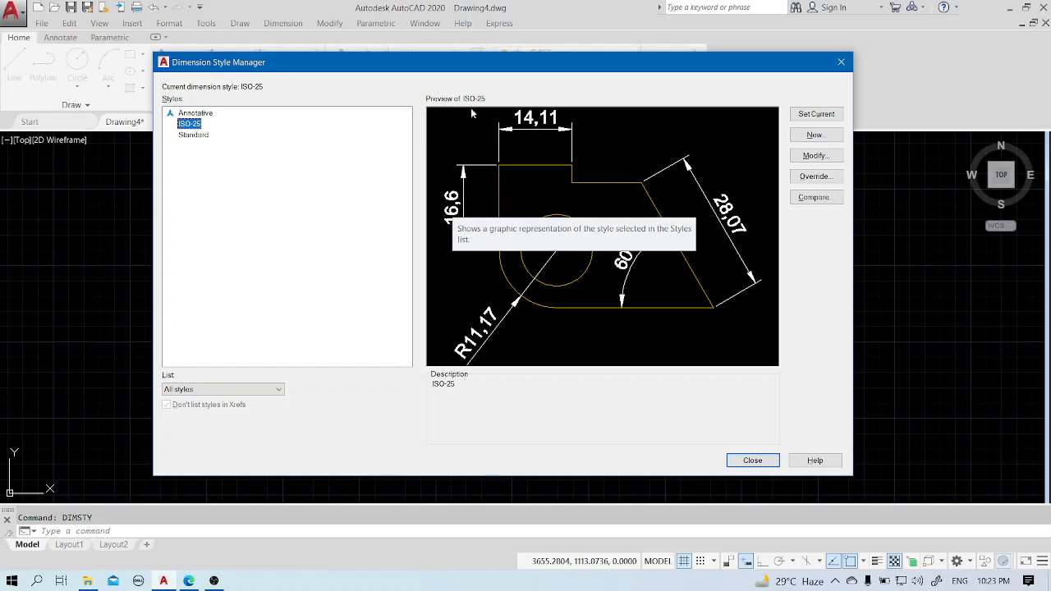
Create a new dimension style named Test1 based on ISO-25 and enlarge its settings dialog.
left_click(813, 135)
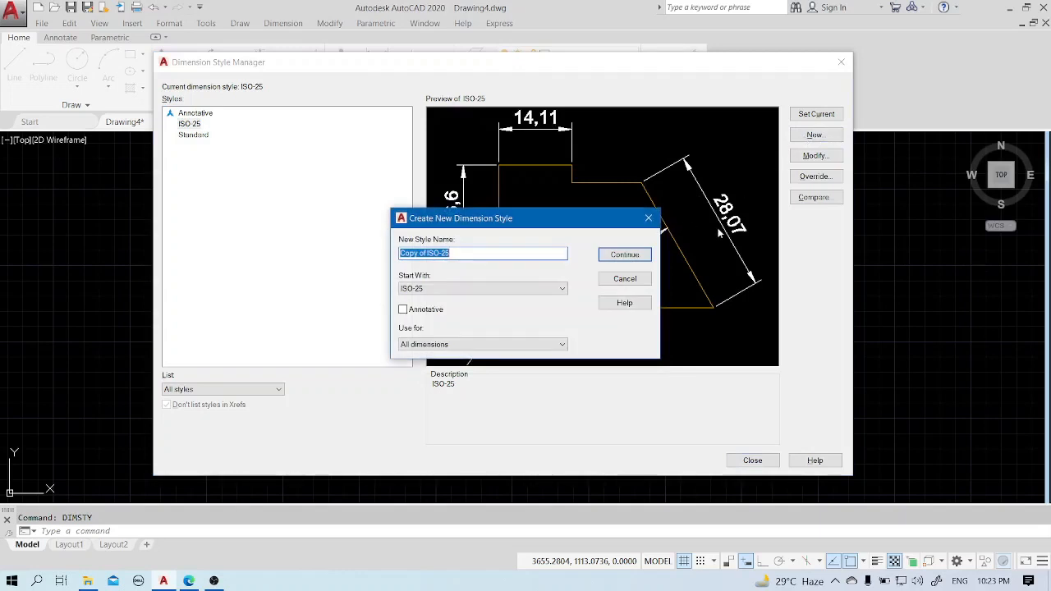
type("Test1")
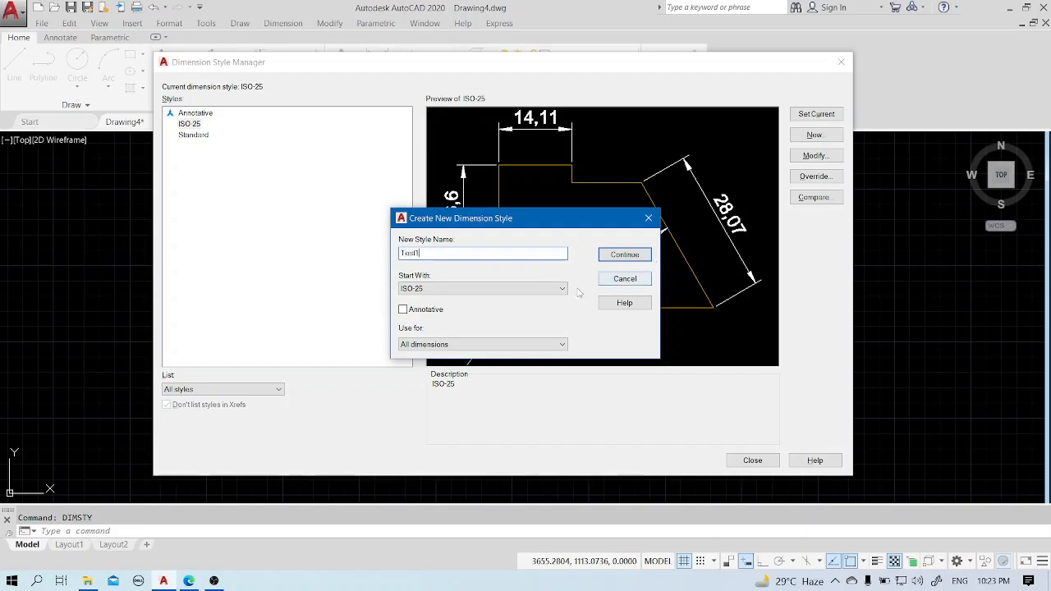
left_click(626, 255)
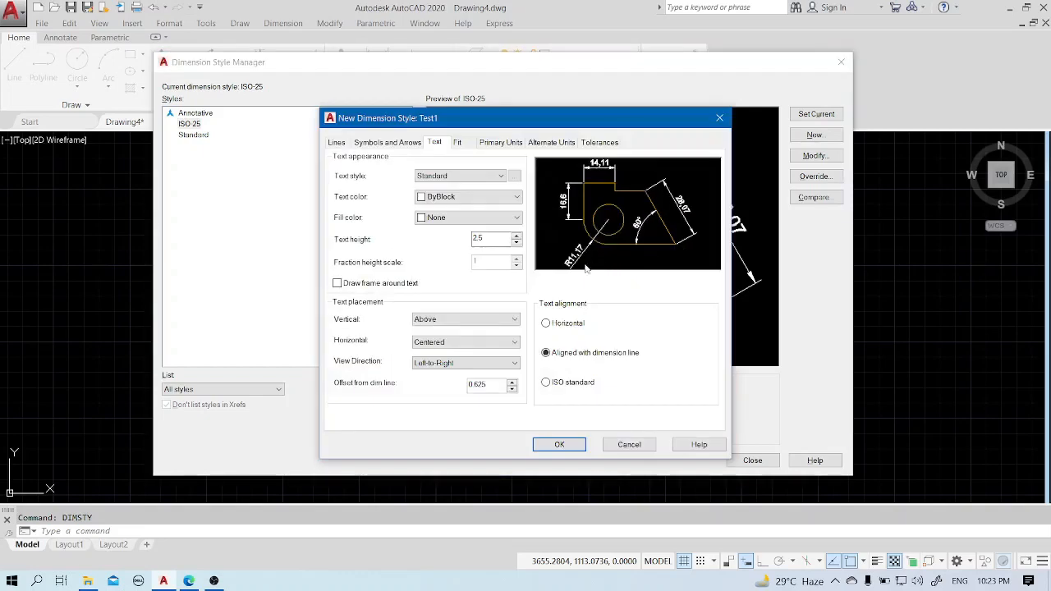
left_click_drag(581, 123, 446, 83)
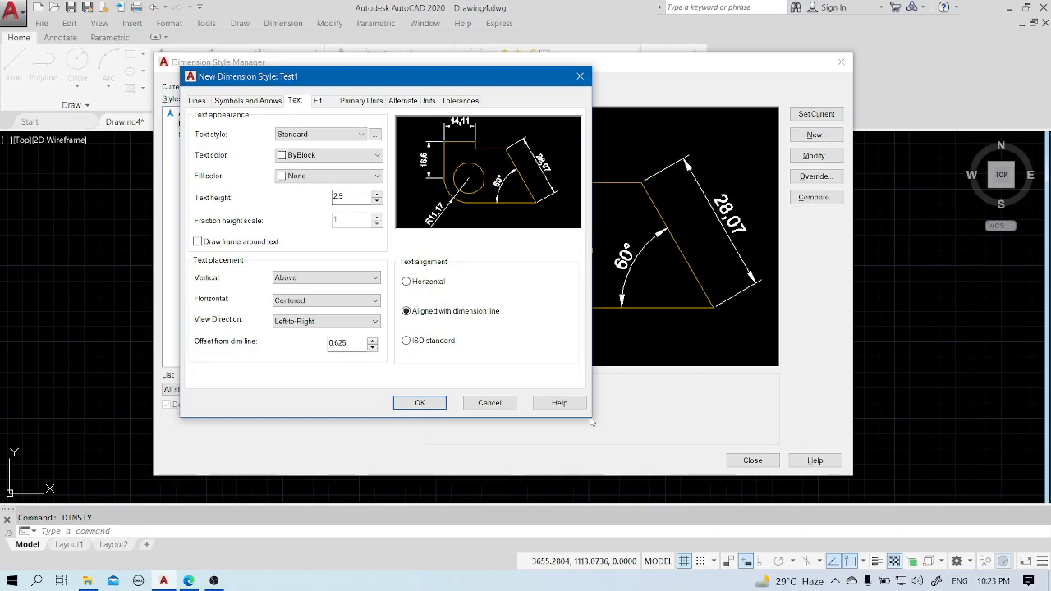
left_click_drag(591, 418, 882, 483)
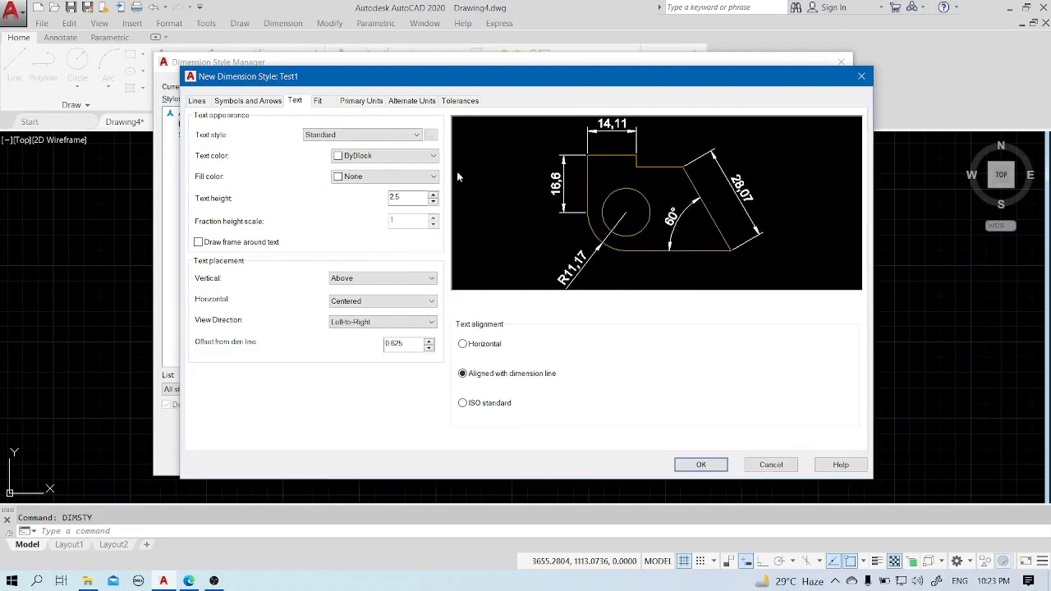
Try Red as the dimension line color of Test1 and restore it to ByBlock.
left_click(197, 101)
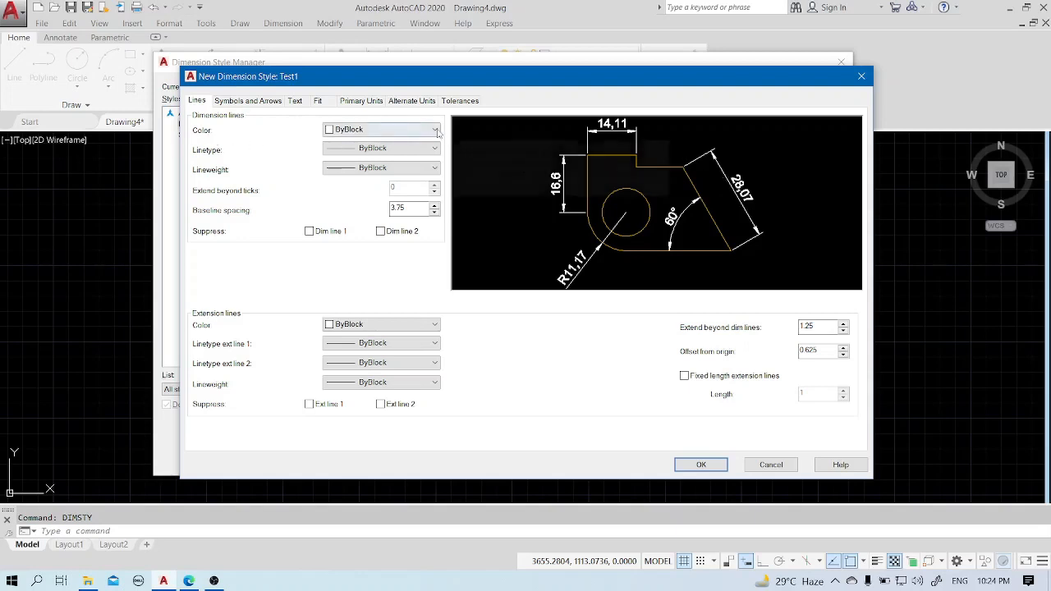
left_click(435, 130)
left_click(343, 164)
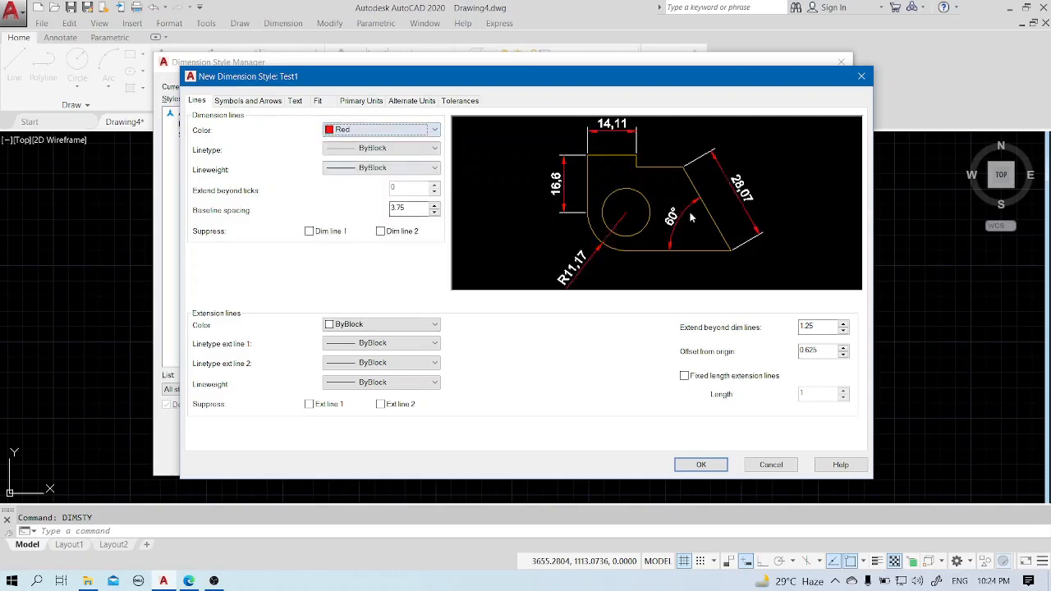
left_click(435, 130)
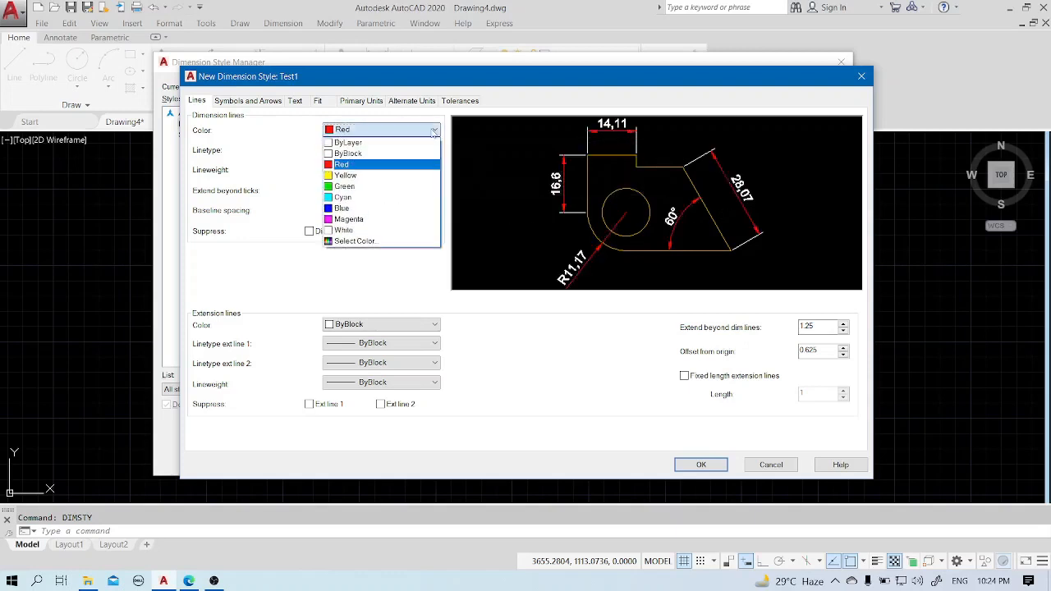
left_click(375, 154)
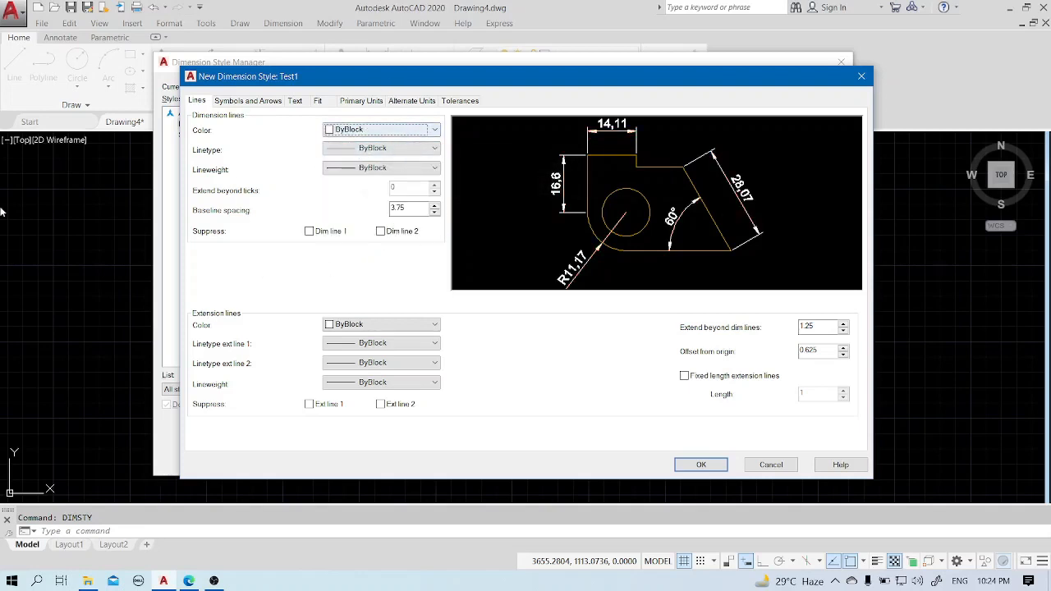
Examine the linetype and lineweight choices for the dimension lines, including the loadable linetypes in acadiso.lin.
left_click(435, 150)
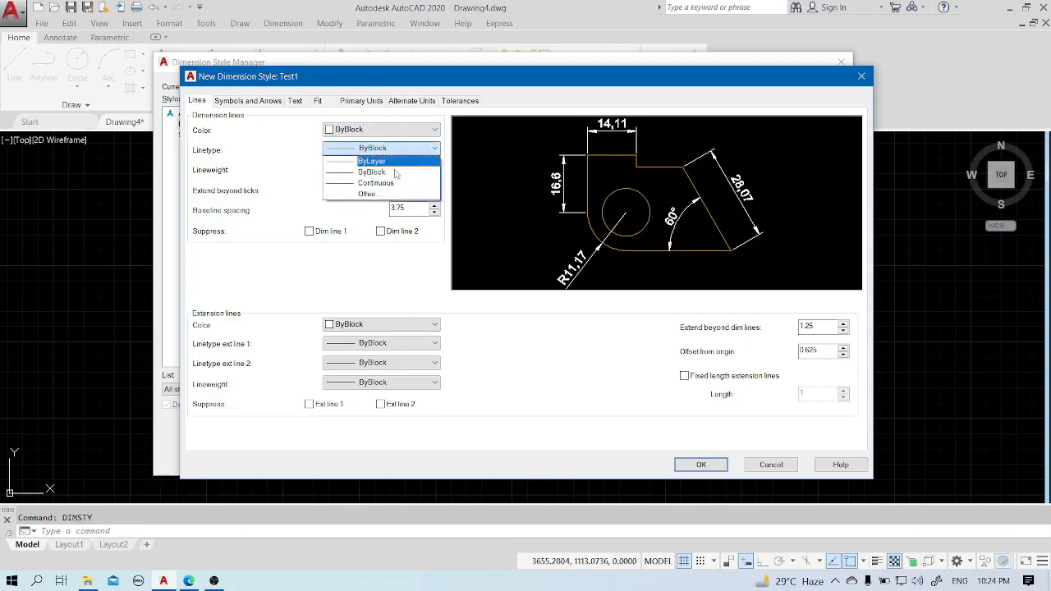
left_click(387, 192)
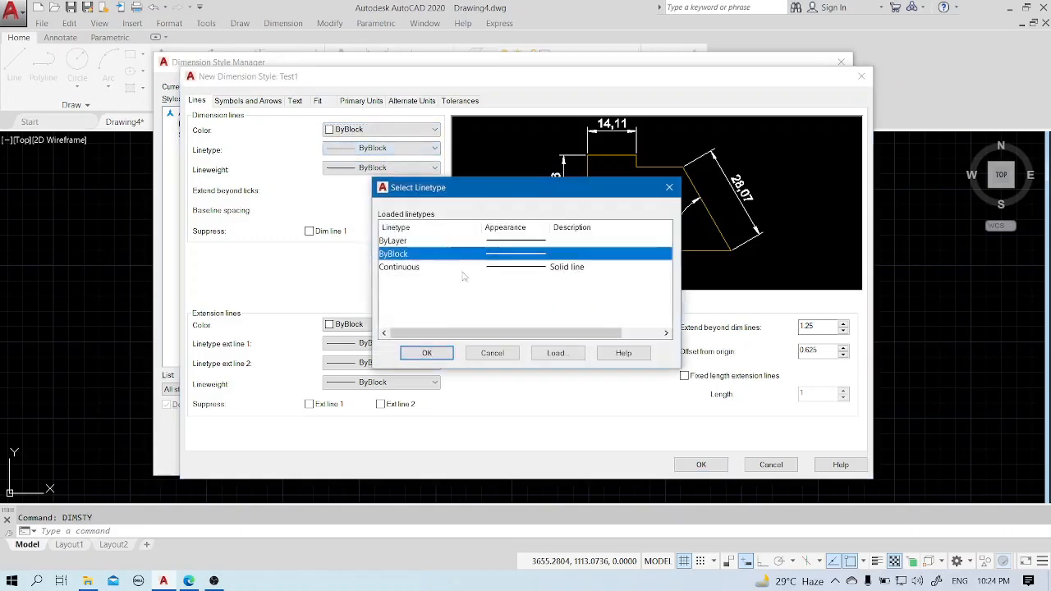
left_click(554, 350)
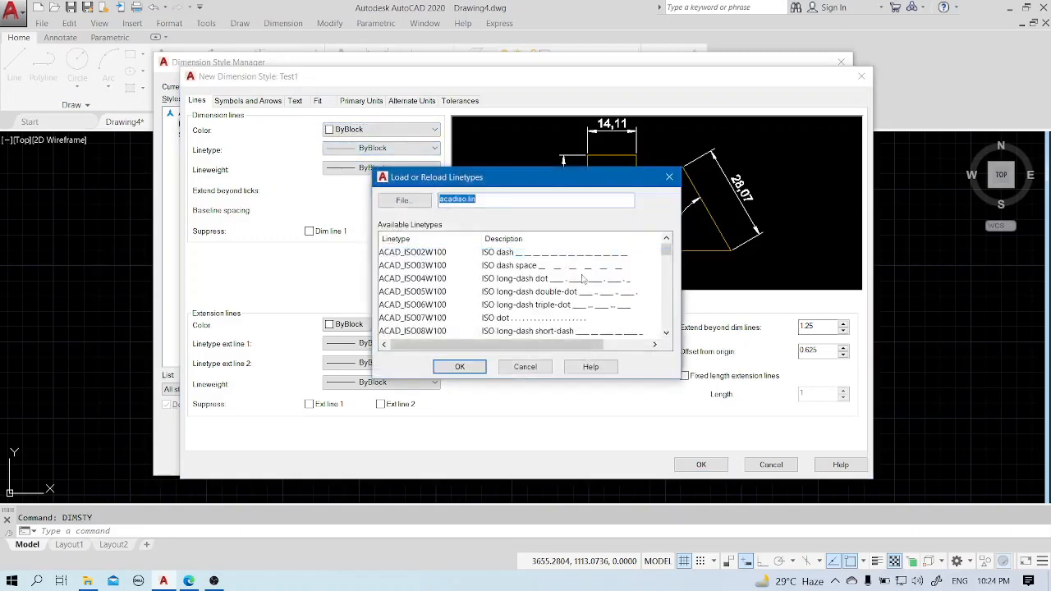
scroll(516, 349, "down", 15)
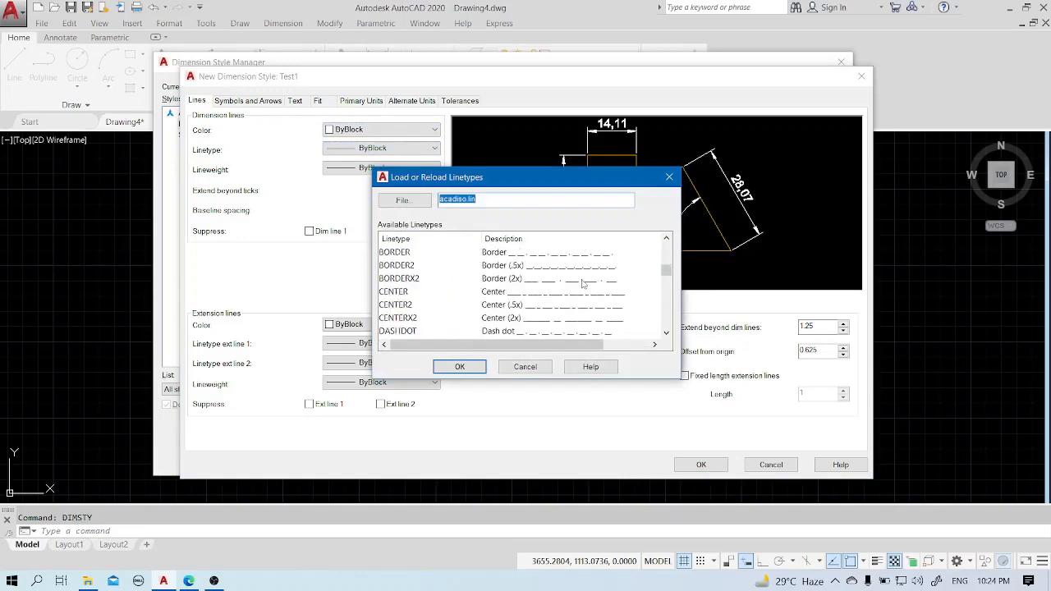
left_click(526, 366)
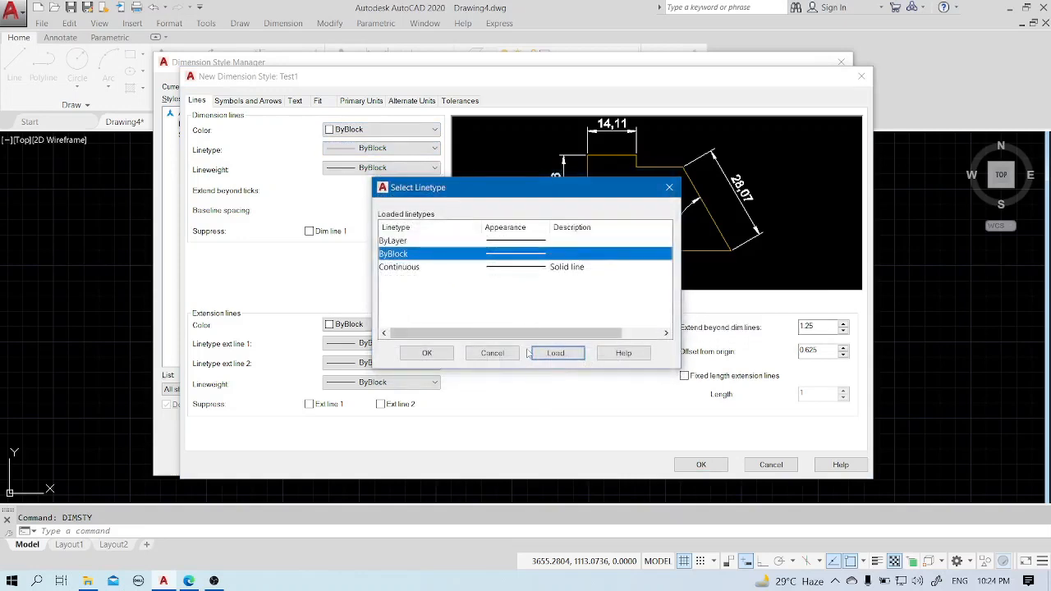
left_click(493, 353)
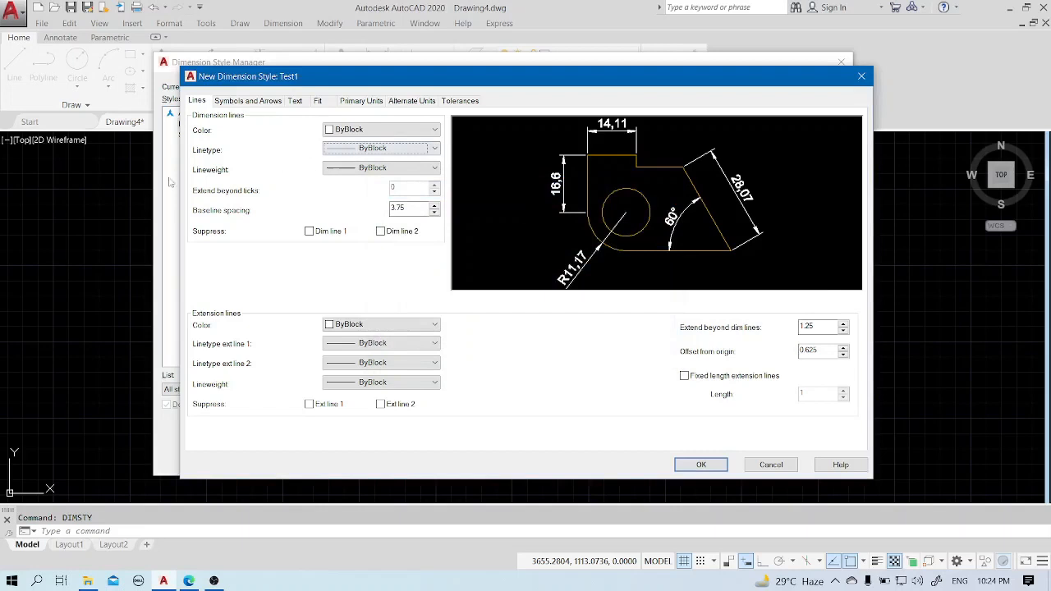
left_click(435, 168)
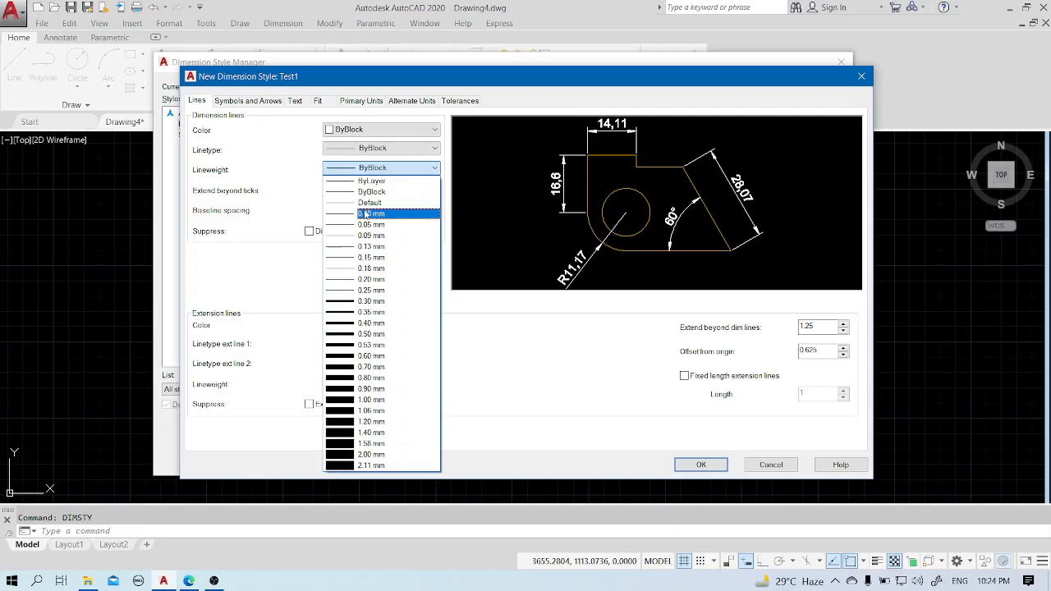
left_click(276, 180)
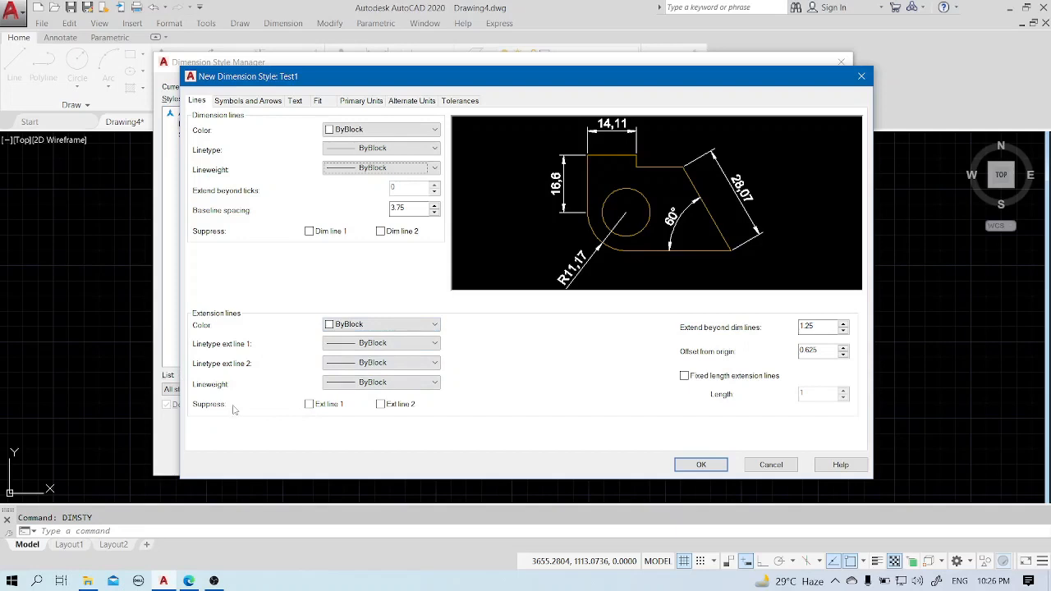
Try suppressing extension lines 1 and 2 in the style preview and restore both.
left_click(310, 405)
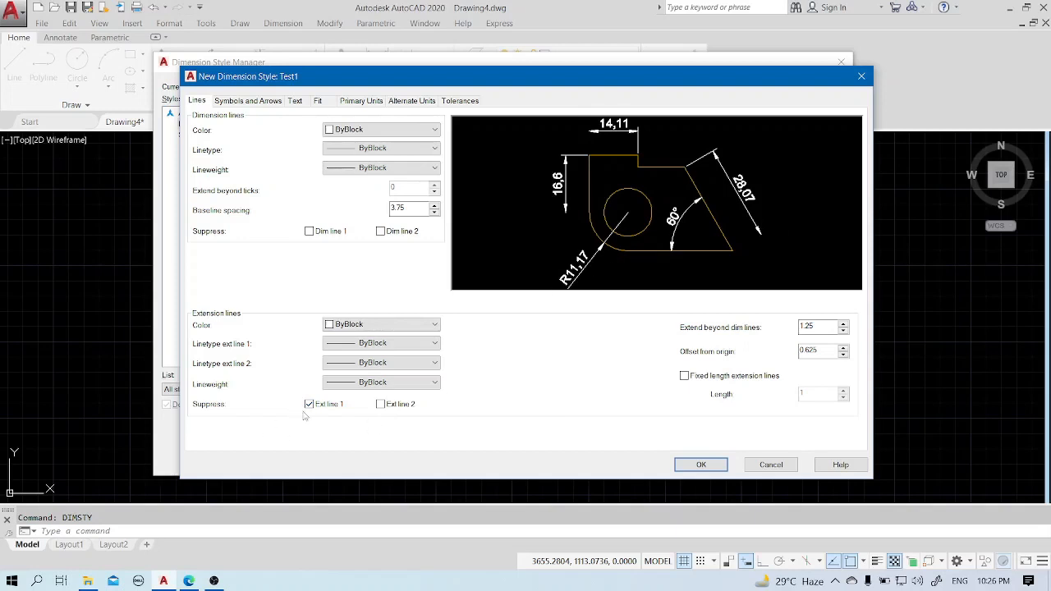
left_click(381, 405)
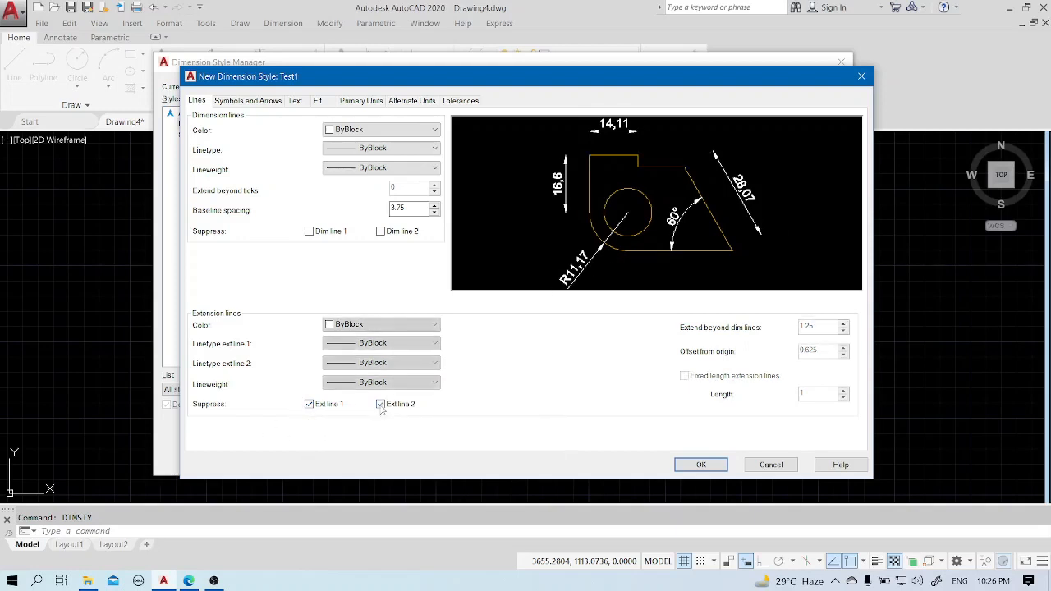
left_click(311, 409)
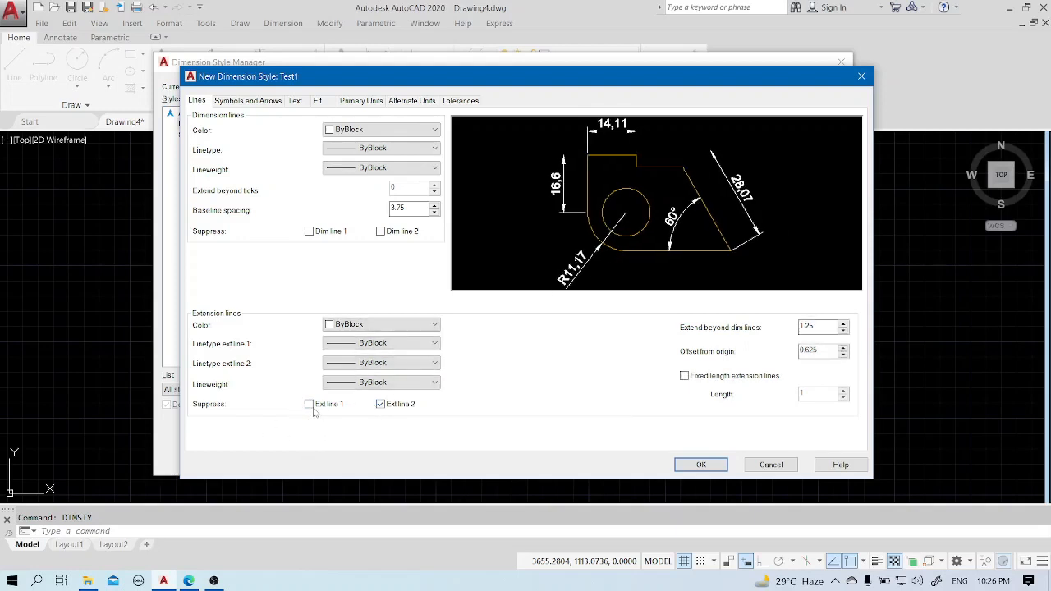
left_click(381, 406)
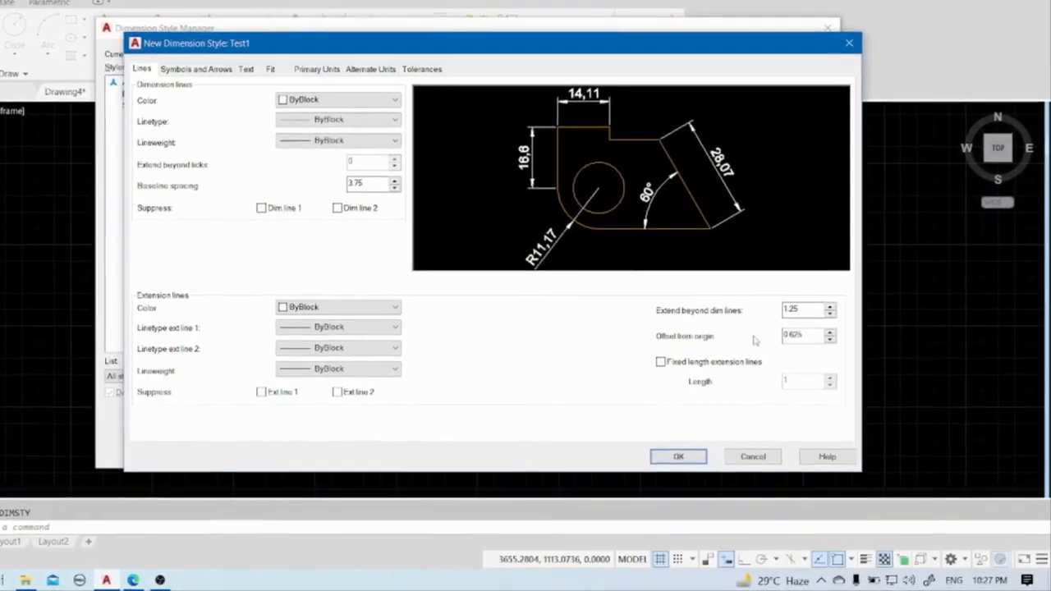
Set the extension lines' offset from origin to 2.
double_click(795, 326)
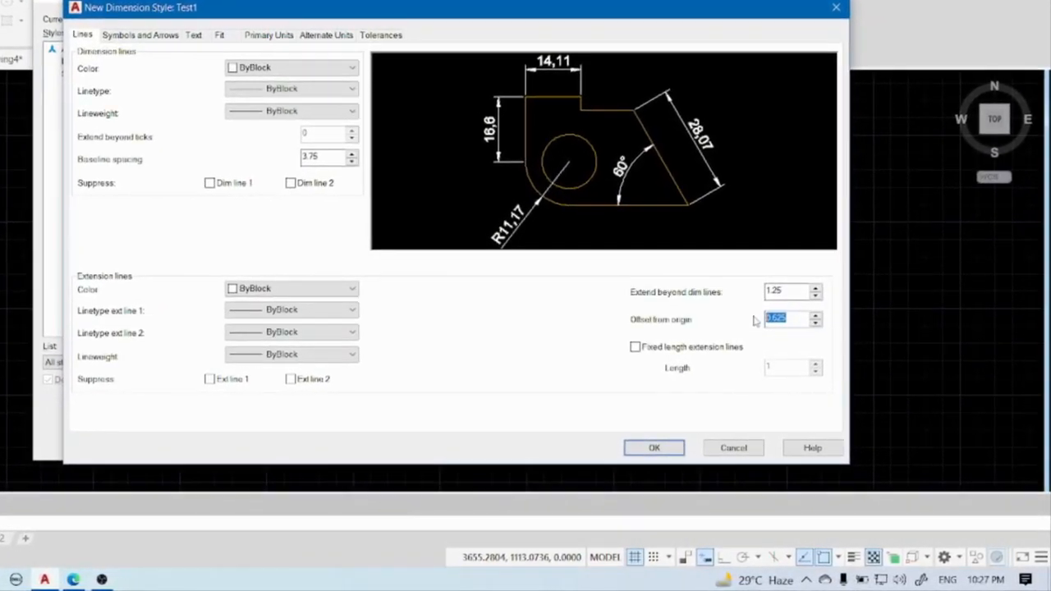
type("2")
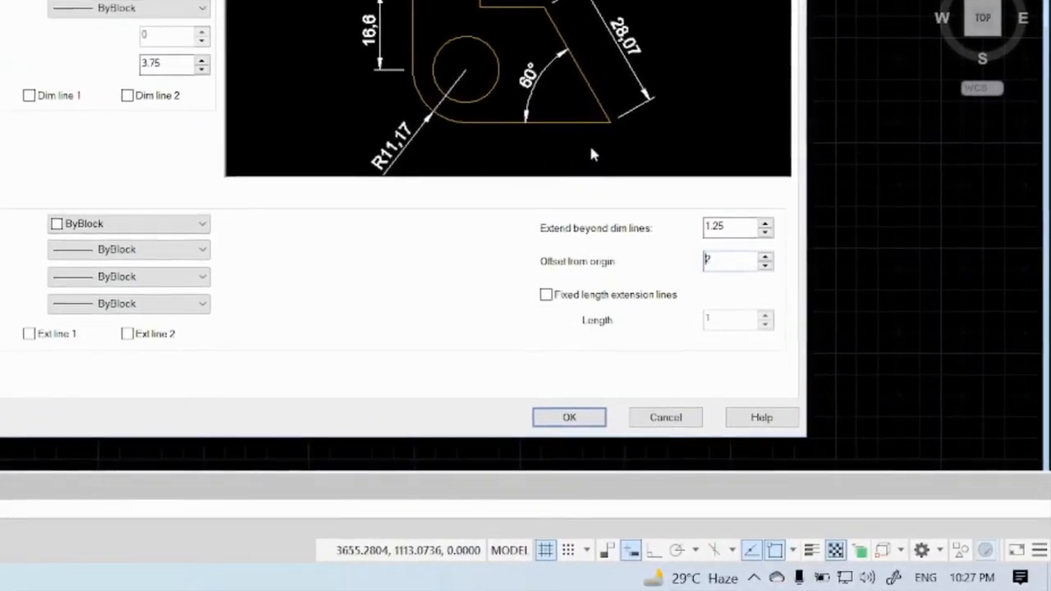
Set the extension lines' offset from origin to 0.625 after trying an offset of 0.
key("BackSpace")
type("0")
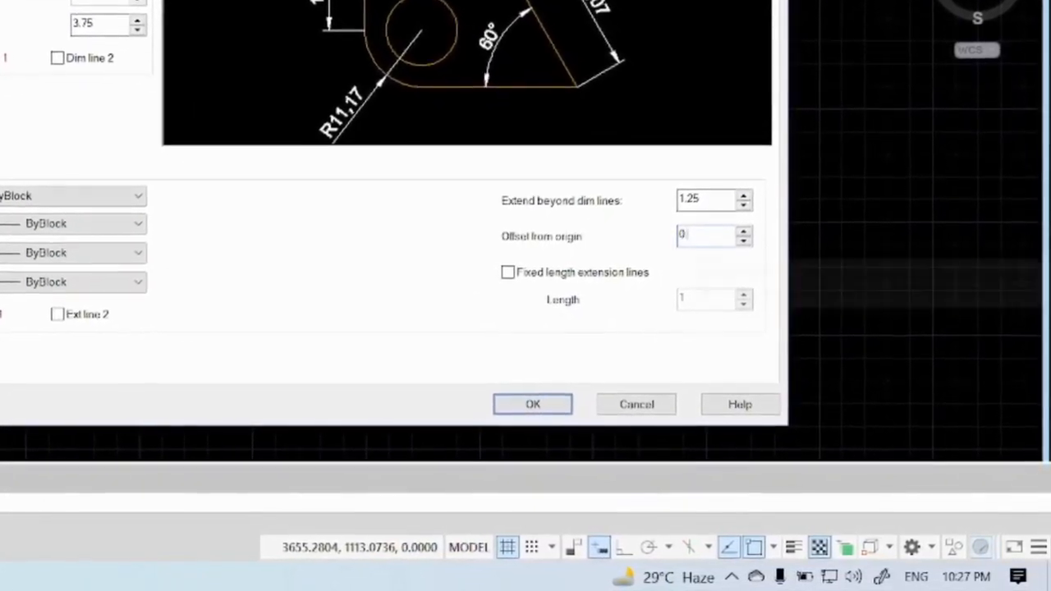
type(".625")
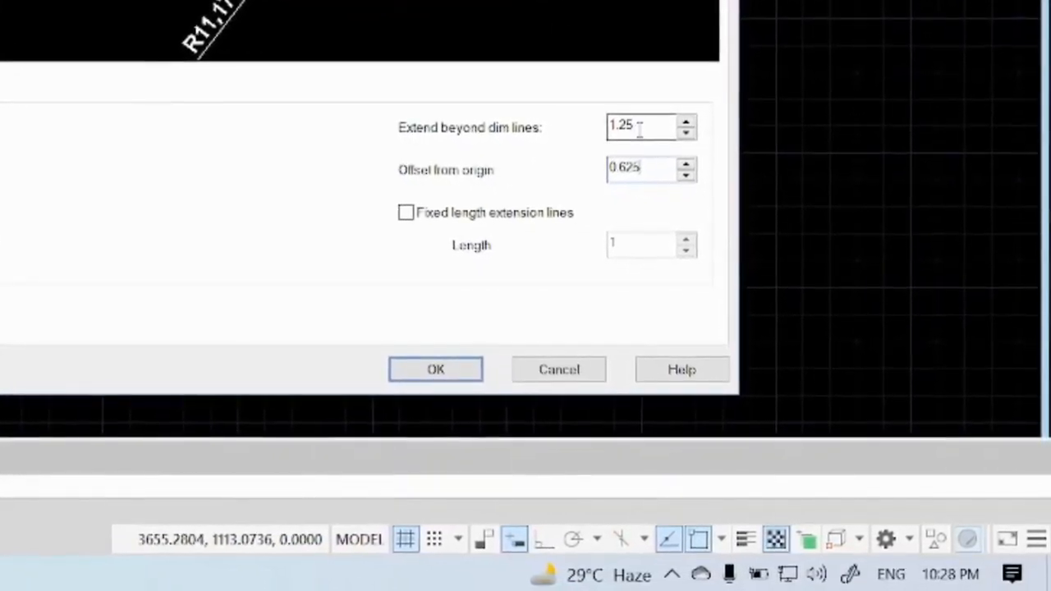
Try 5 and 1 as the extension lines' distance beyond the dimension lines and restore it to 1.25.
left_click_drag(639, 125, 548, 124)
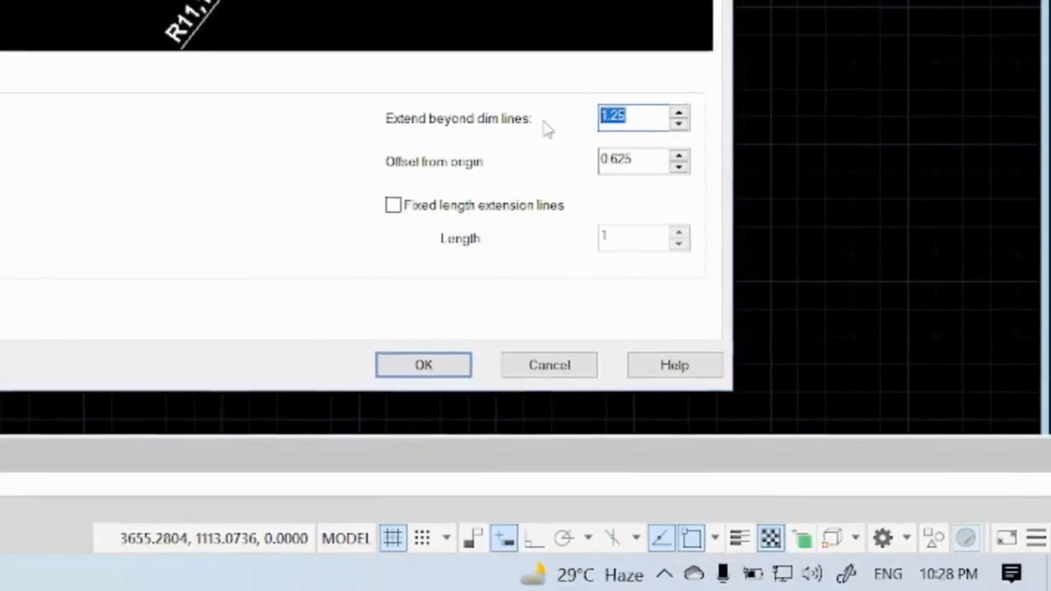
type("5")
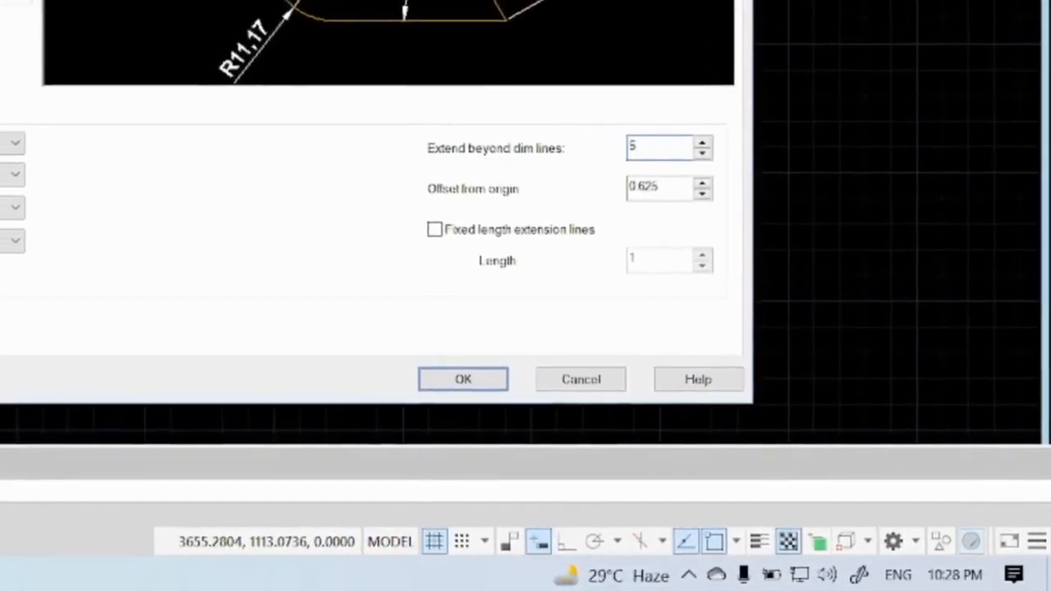
key("BackSpace")
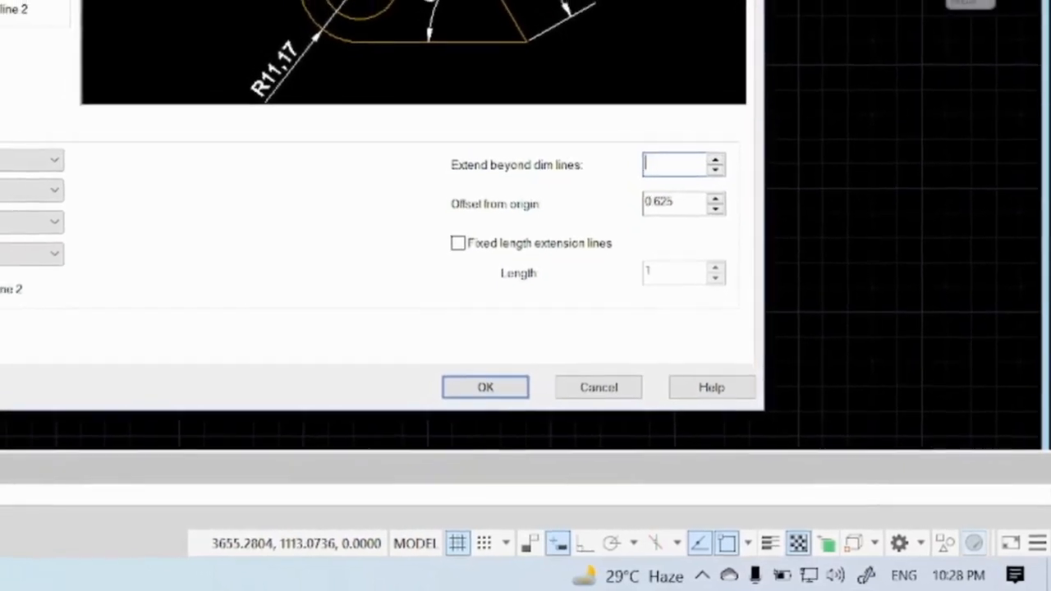
type("1")
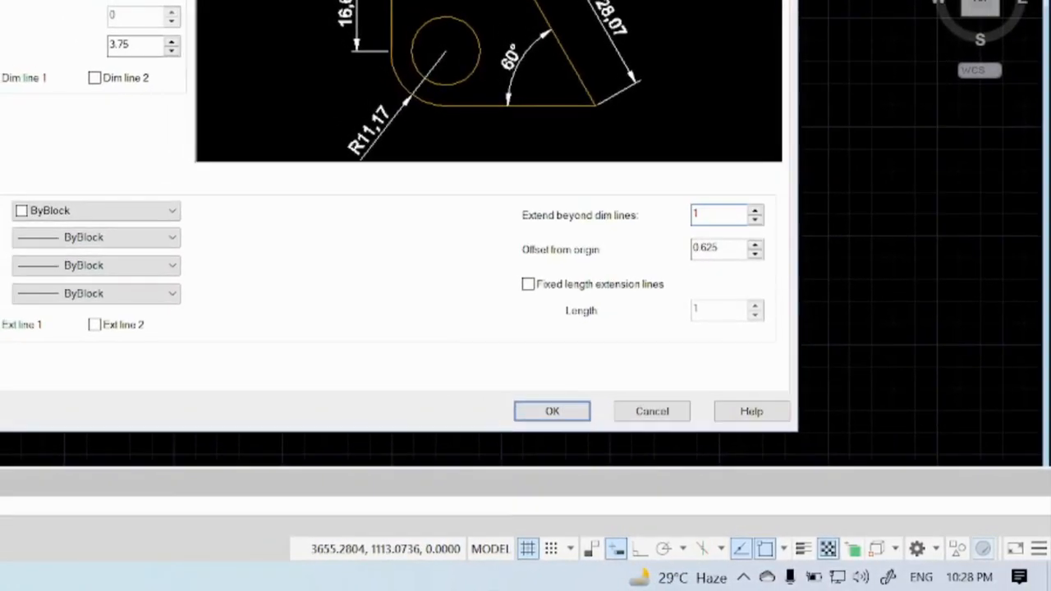
key("Delete")
type("5")
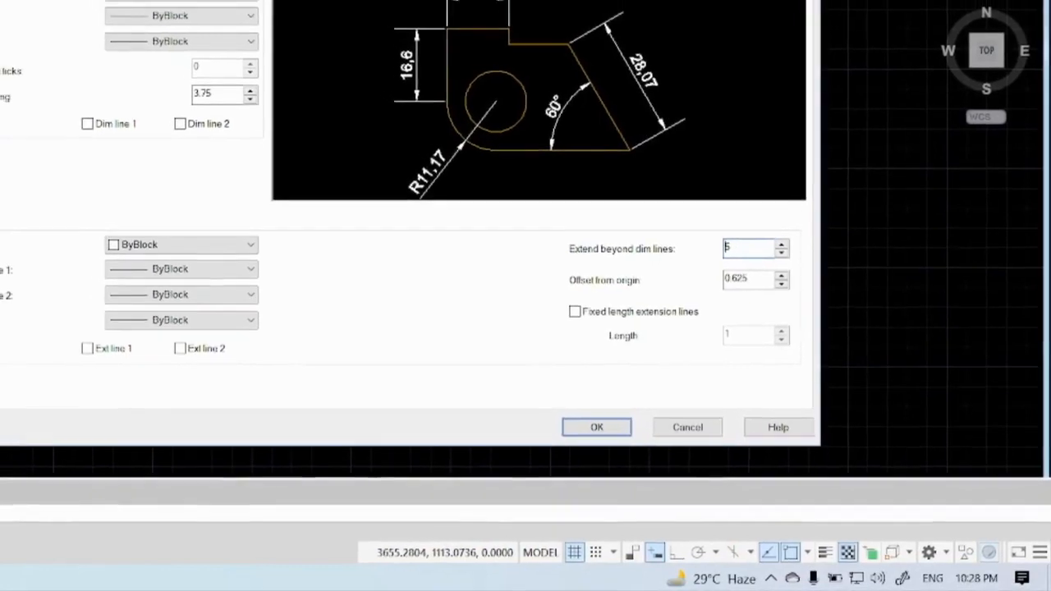
key("Delete")
type("1.25")
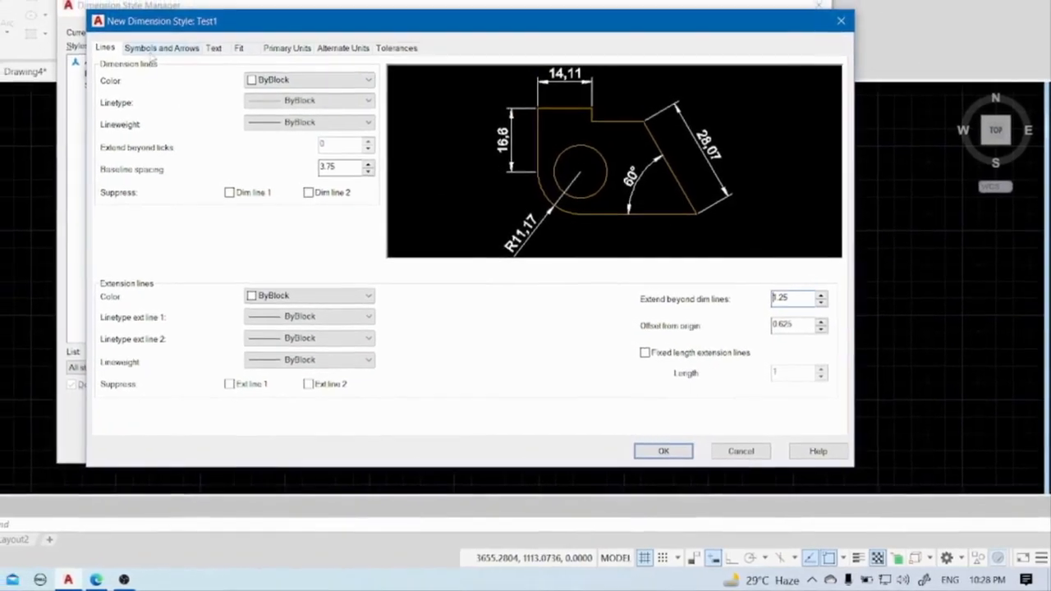
Try Closed blank arrowheads and an arrow size of 5, and restore Closed filled arrowheads with a size of 2.5.
left_click(154, 51)
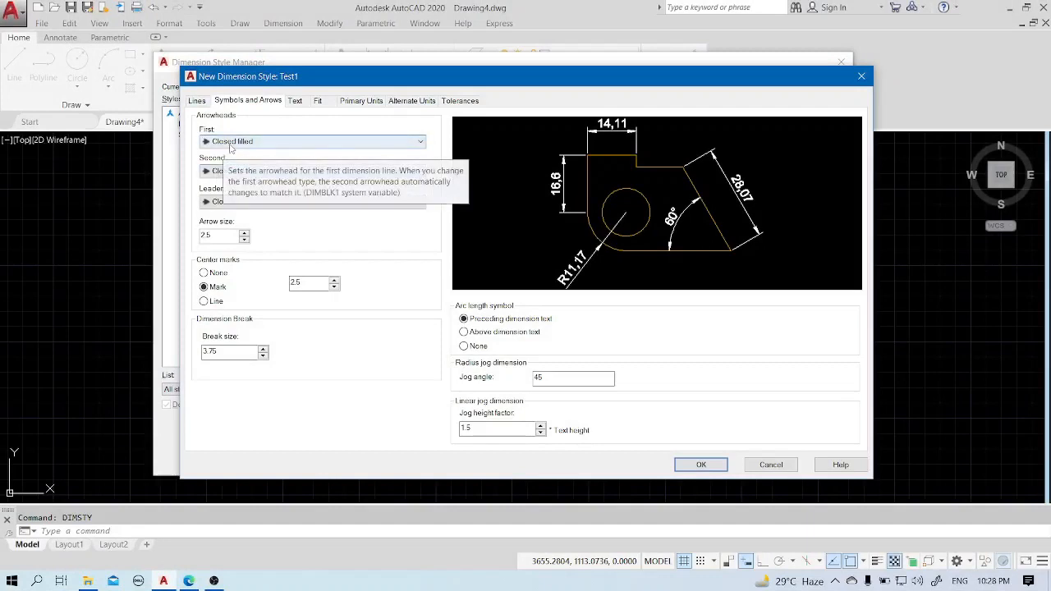
left_click(231, 143)
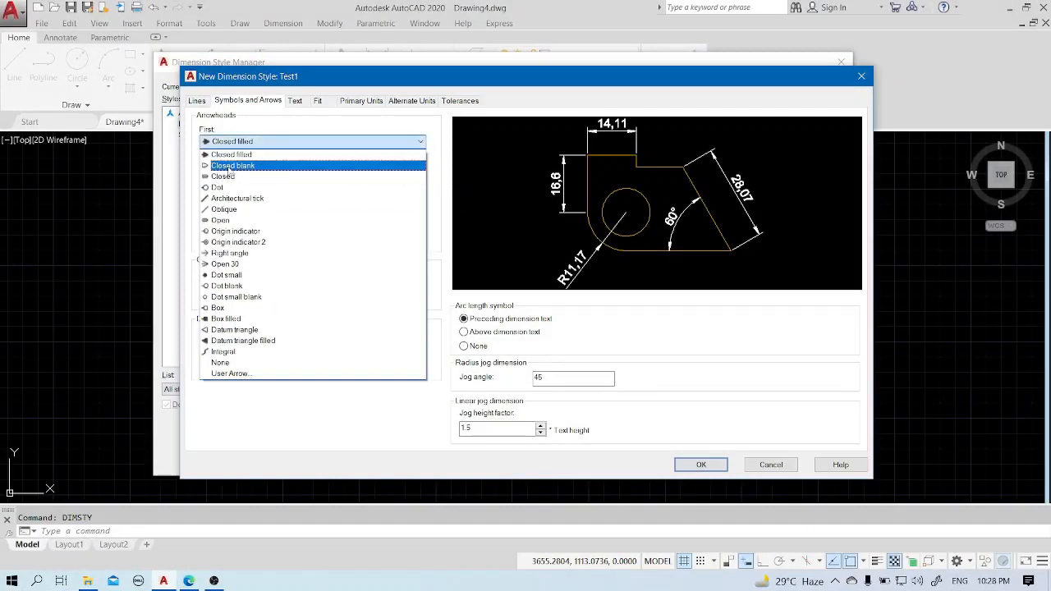
left_click(230, 163)
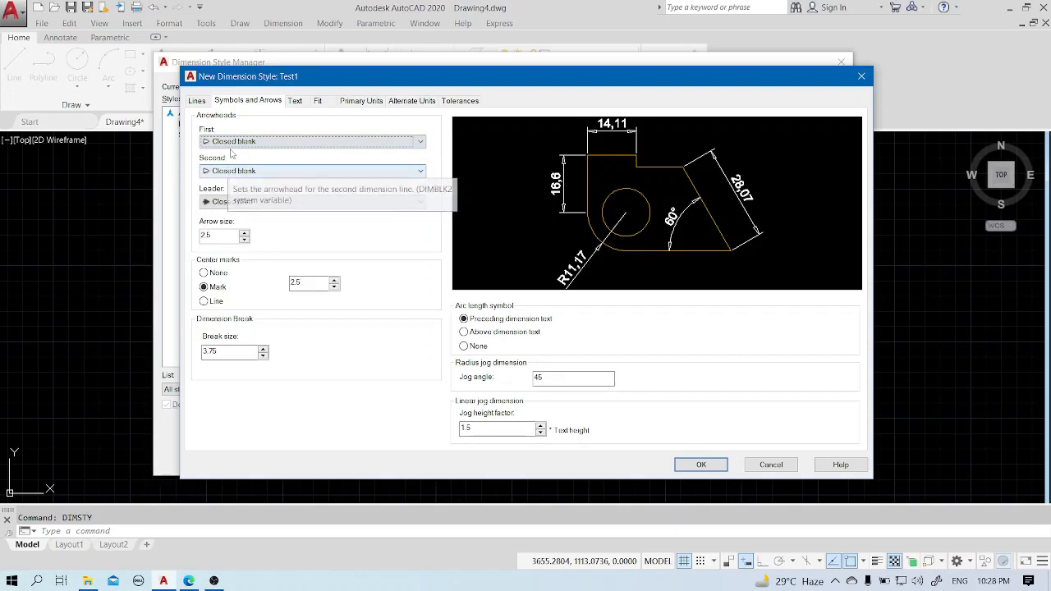
left_click(227, 171)
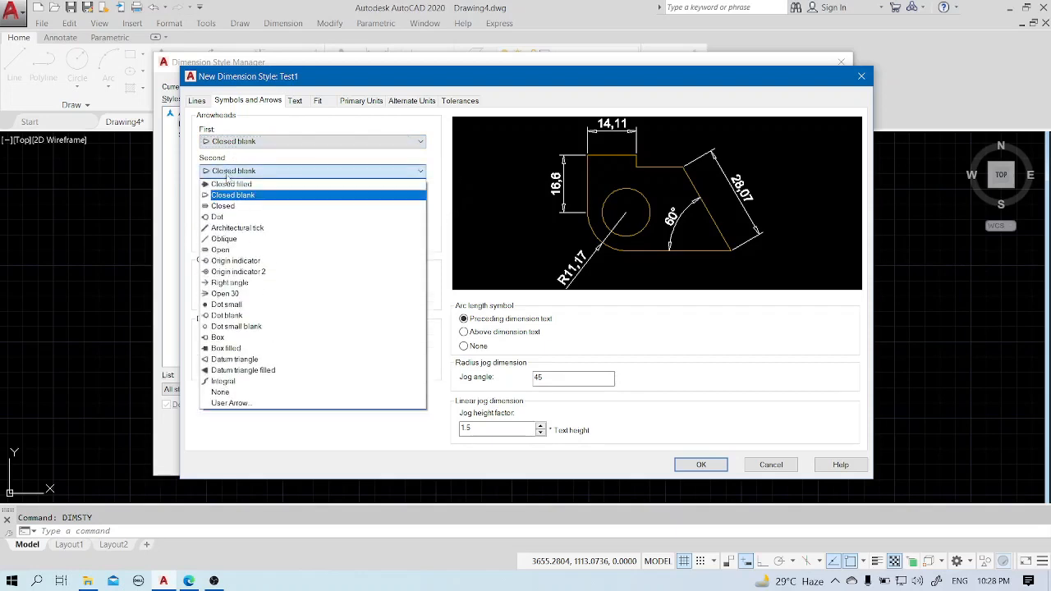
left_click(227, 184)
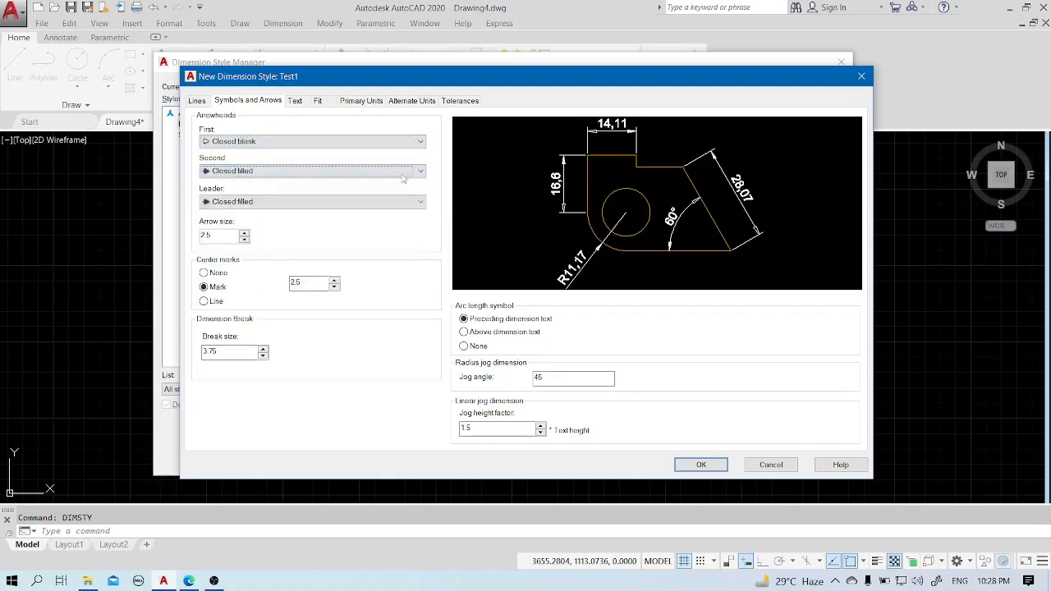
left_click(250, 171)
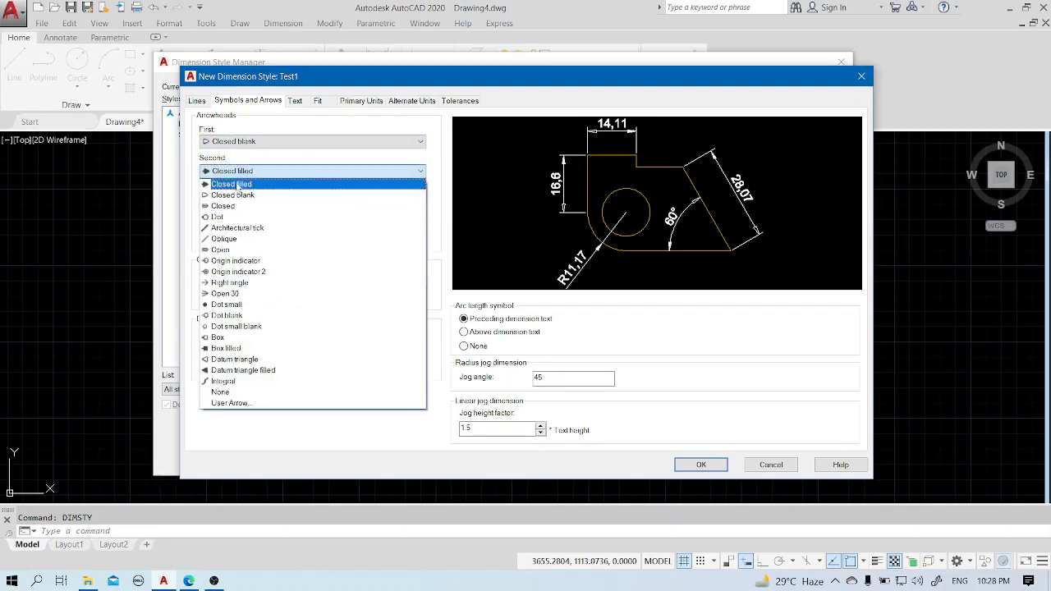
left_click(241, 144)
left_click(239, 156)
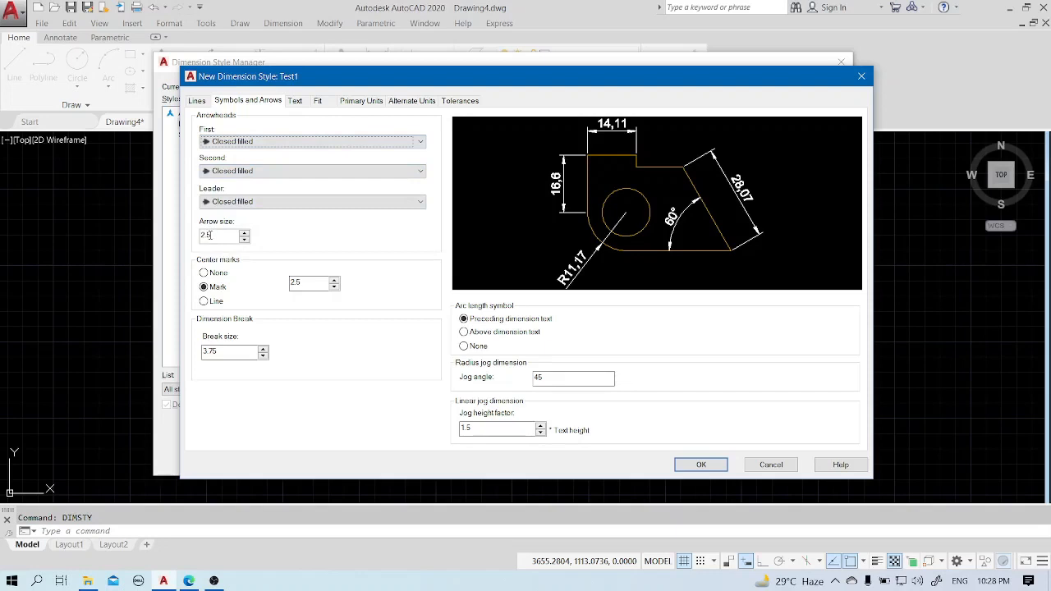
left_click_drag(210, 235, 185, 239)
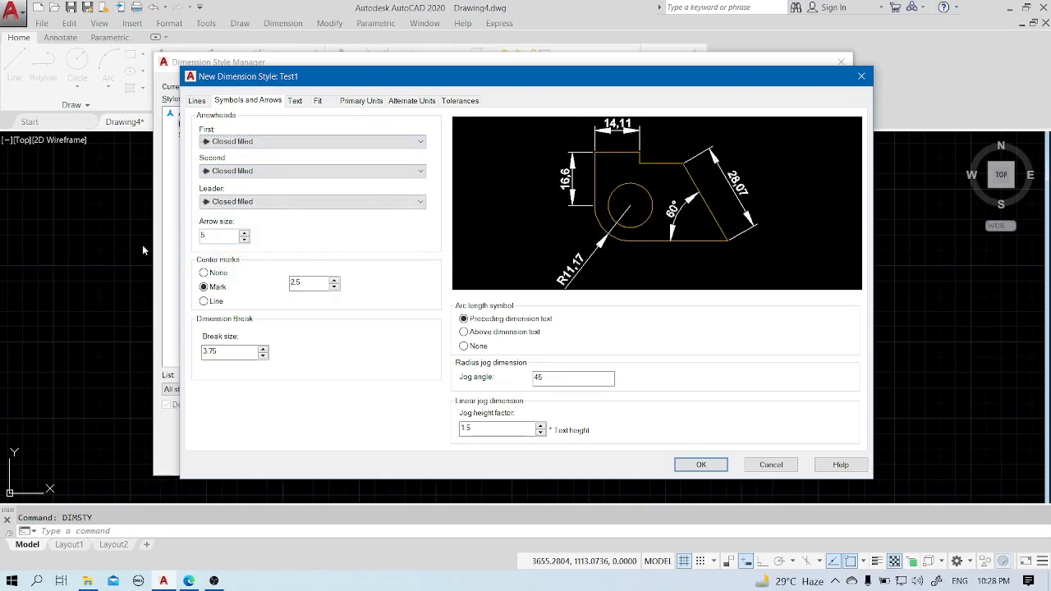
type("2.5")
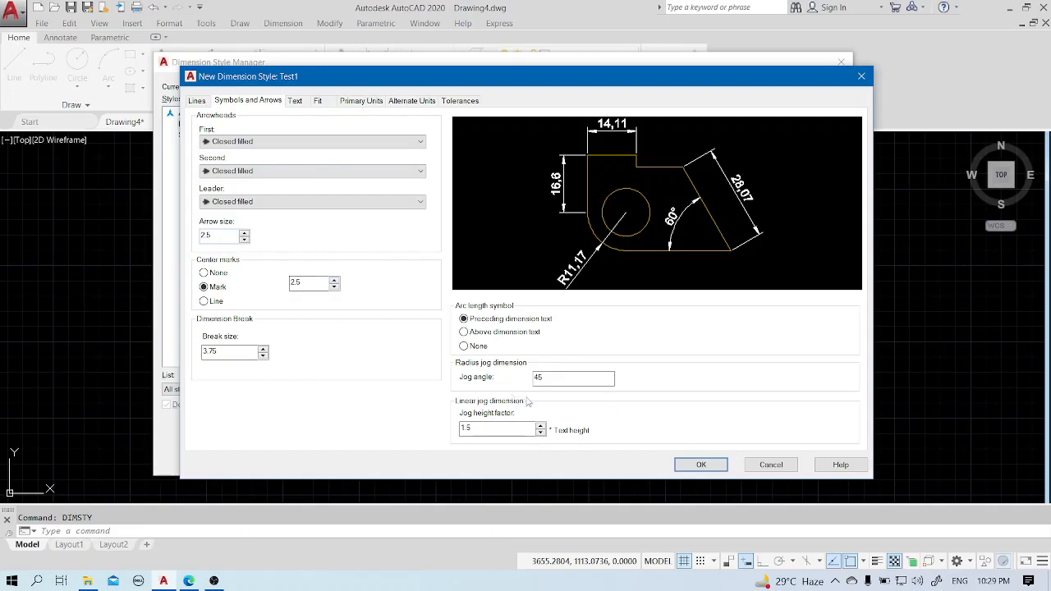
Examine the Standard text style used for the dimension text, including its available fonts, and leave it unchanged.
left_click(293, 101)
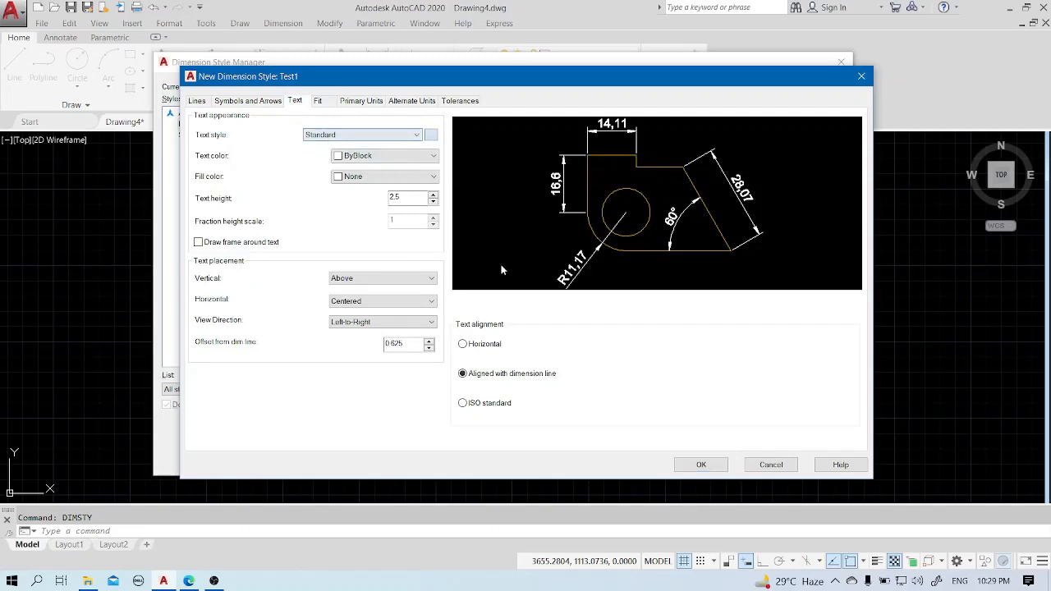
left_click(431, 134)
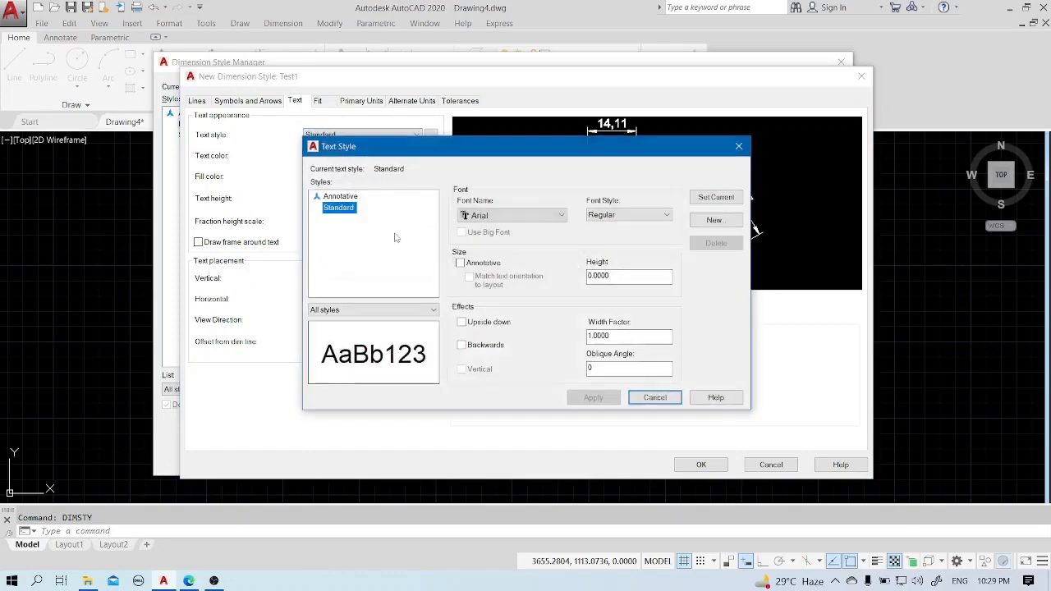
left_click(486, 216)
scroll(506, 326, "down", 2)
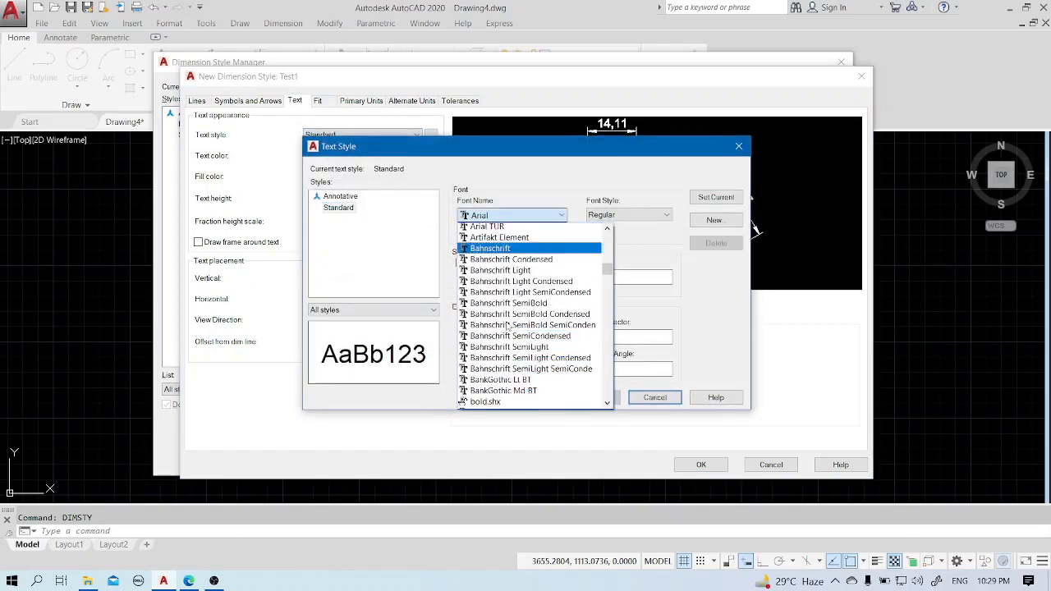
scroll(508, 327, "down", 5)
left_click(666, 402)
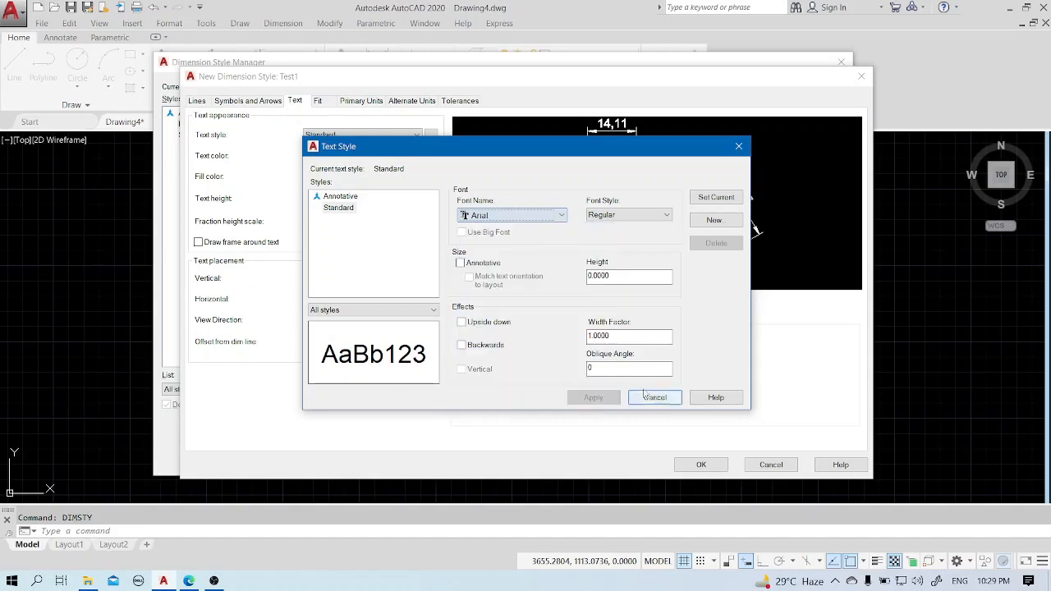
left_click(649, 399)
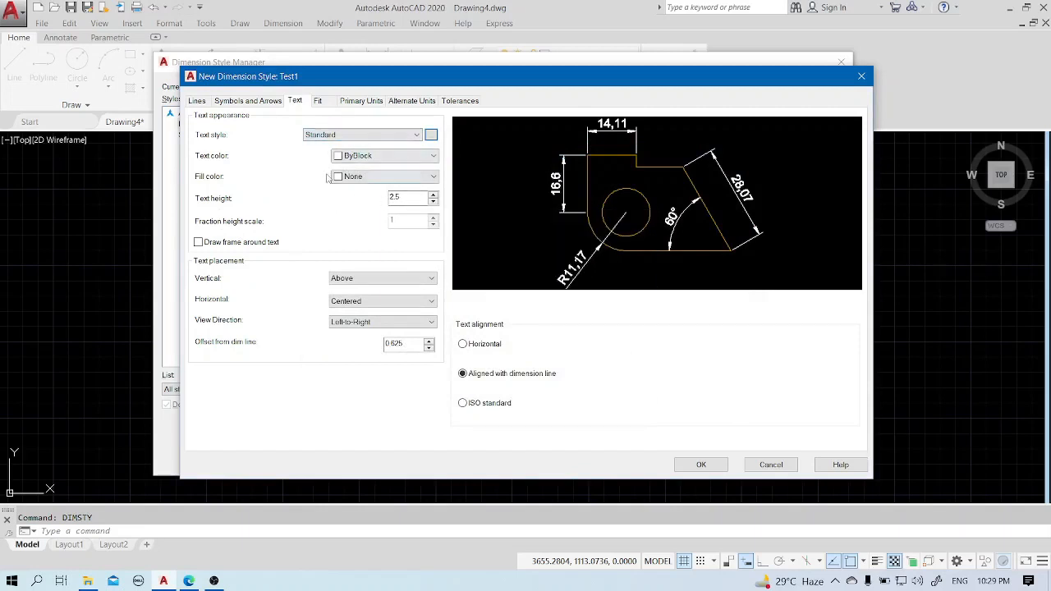
Try Yellow as the fill color behind the dimension text and restore it to None.
left_click(369, 180)
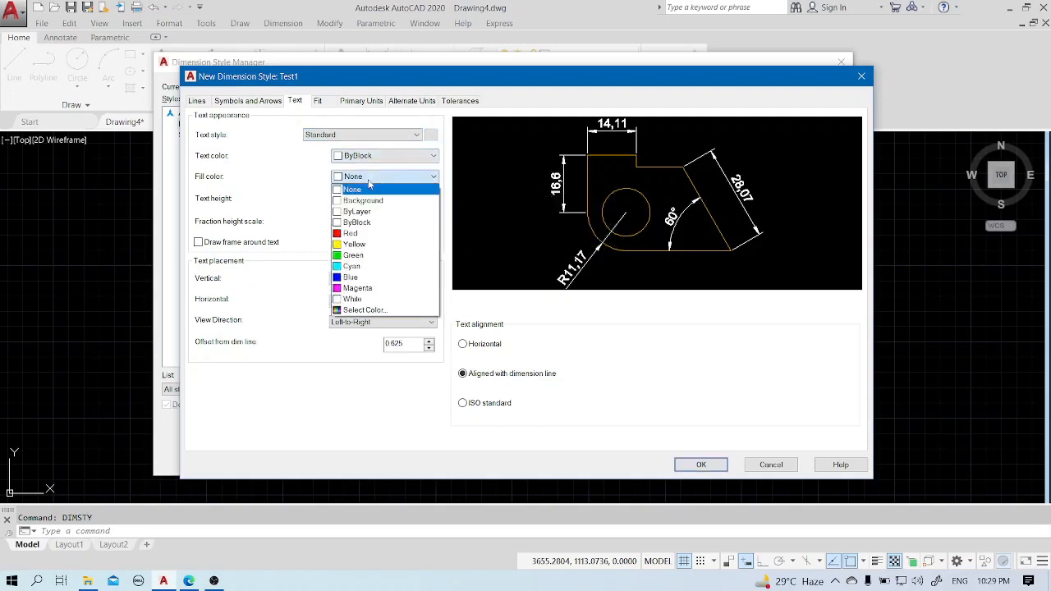
left_click(360, 241)
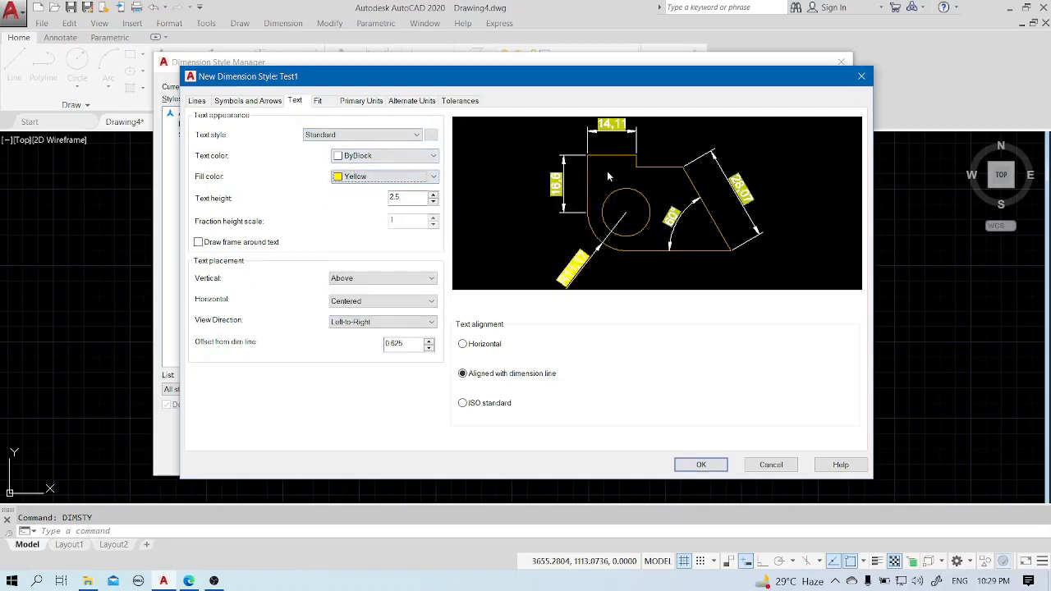
left_click(389, 181)
left_click(371, 189)
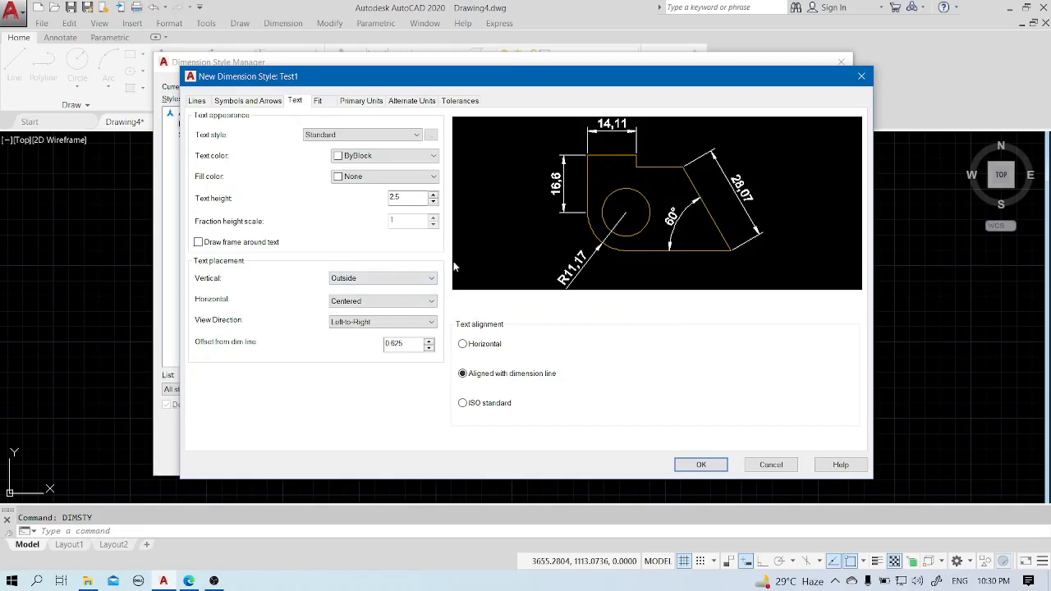
Try Centered and Below as the vertical placement of the dimension text and restore it to Outside.
left_click(417, 278)
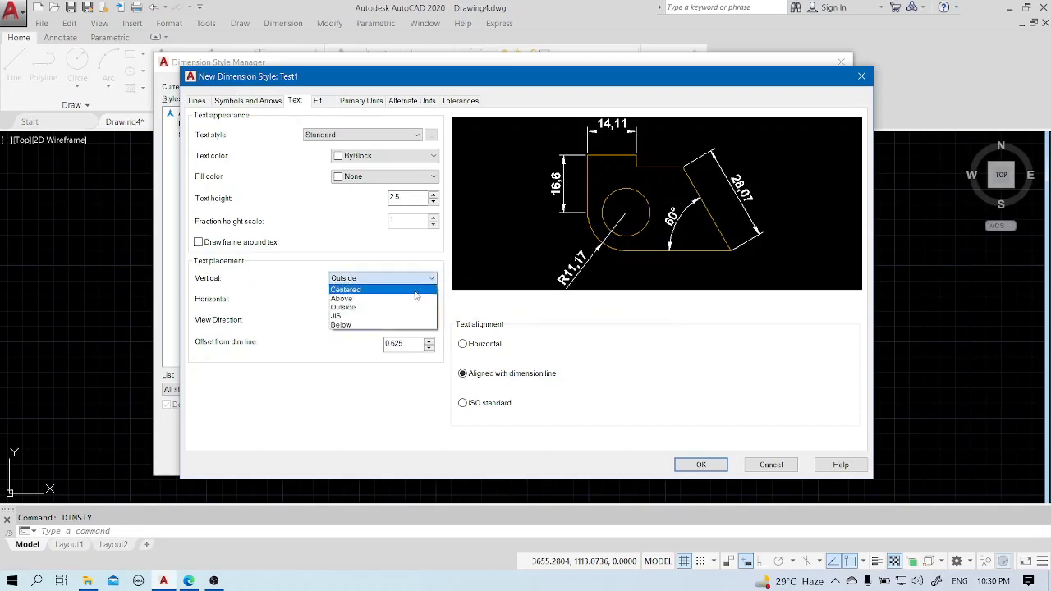
left_click(417, 293)
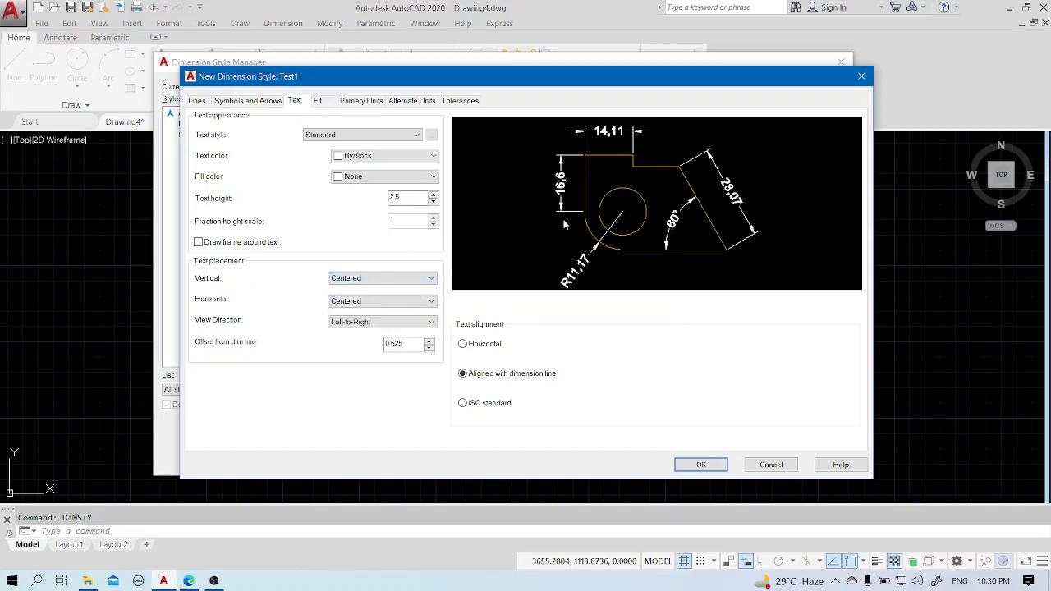
left_click(387, 280)
left_click(380, 325)
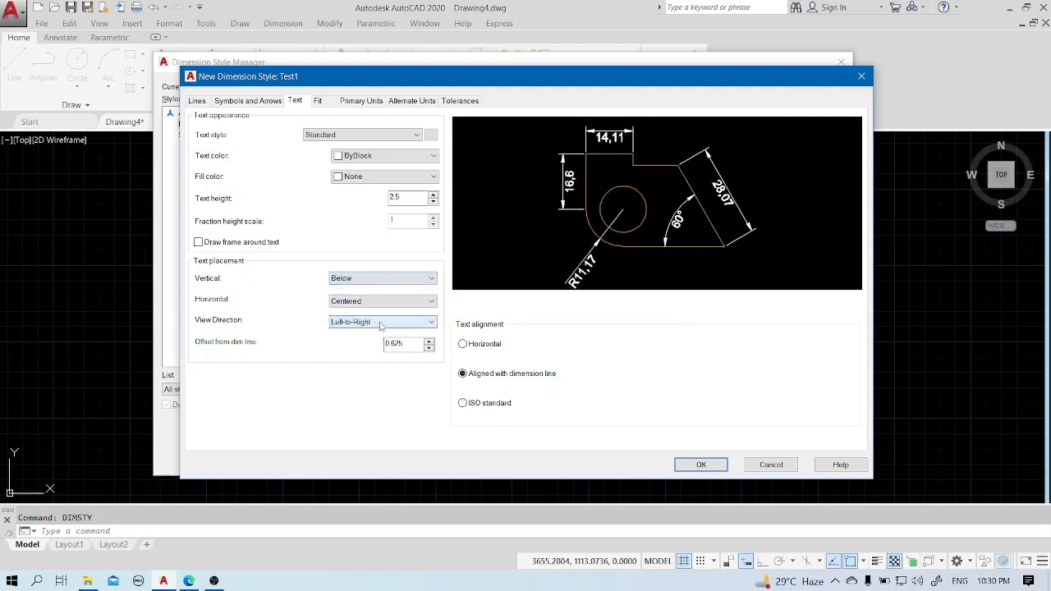
left_click(393, 280)
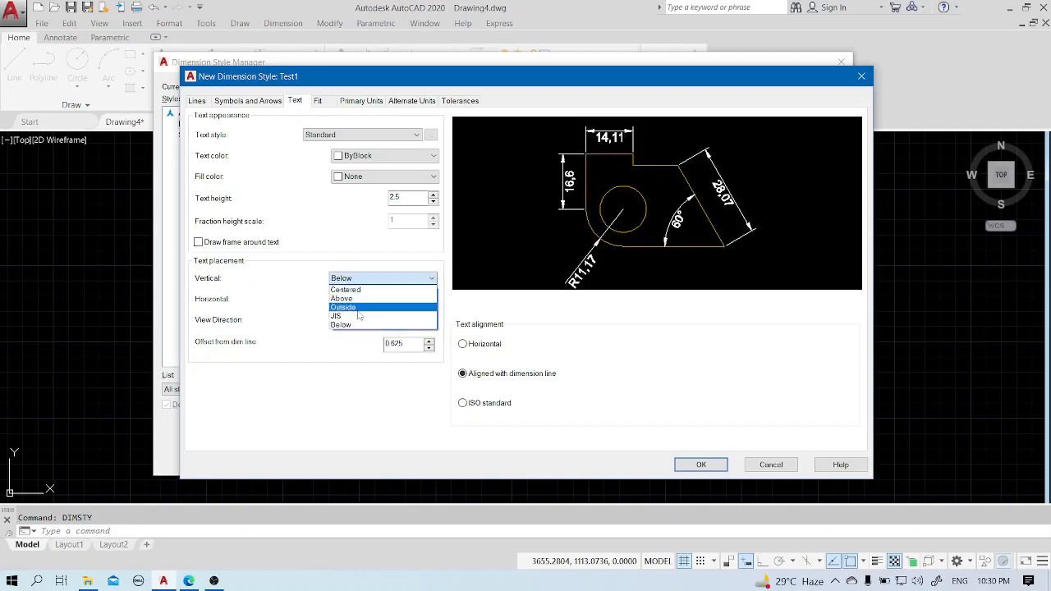
left_click(359, 309)
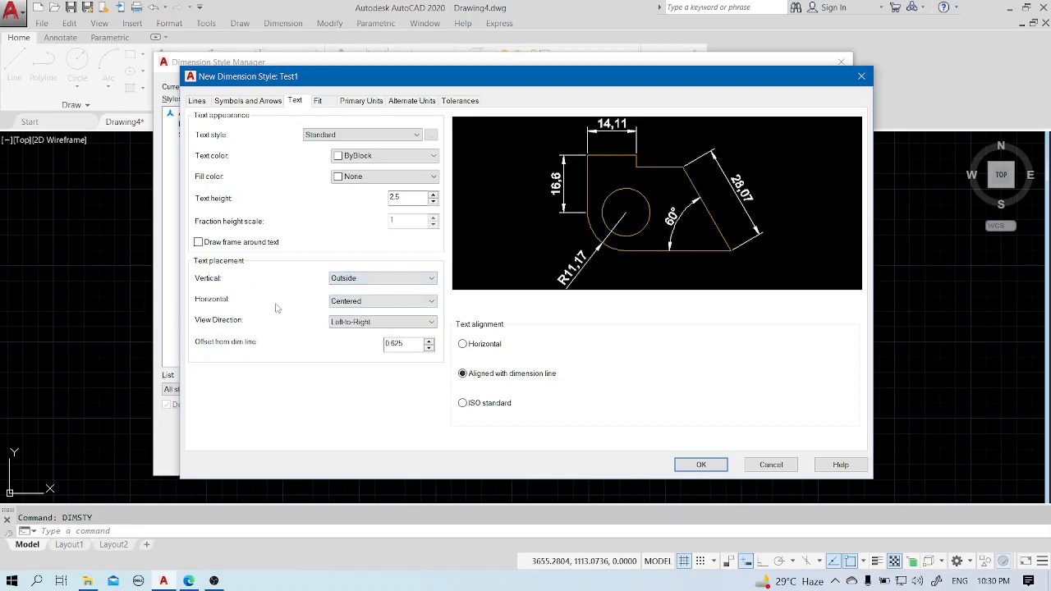
Try At Ext Line 1 and Over Ext Line 1 as the horizontal text placement and restore it to Centered.
left_click(432, 301)
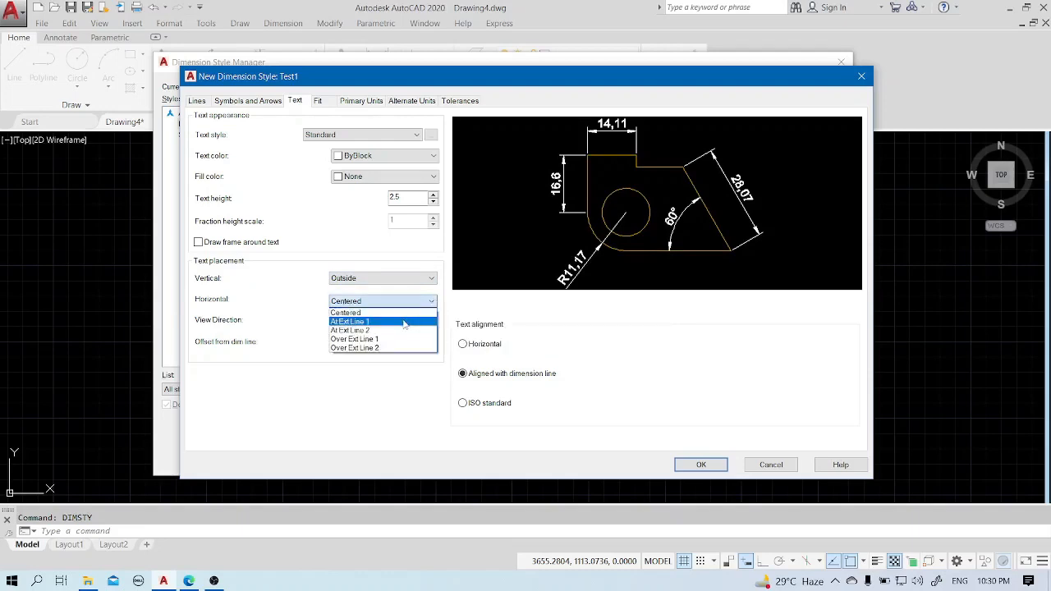
left_click(404, 322)
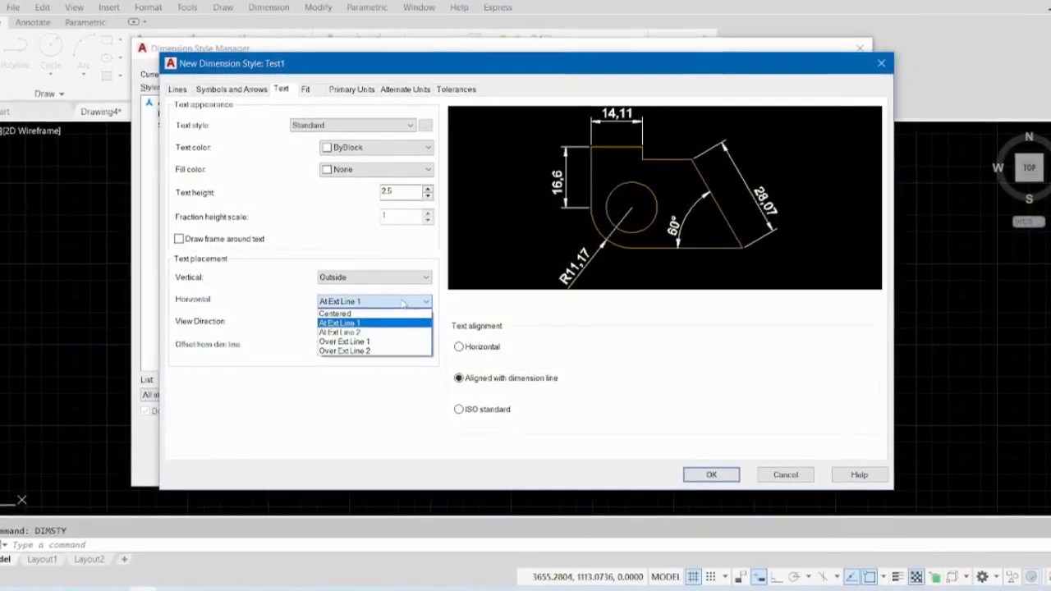
left_click(385, 345)
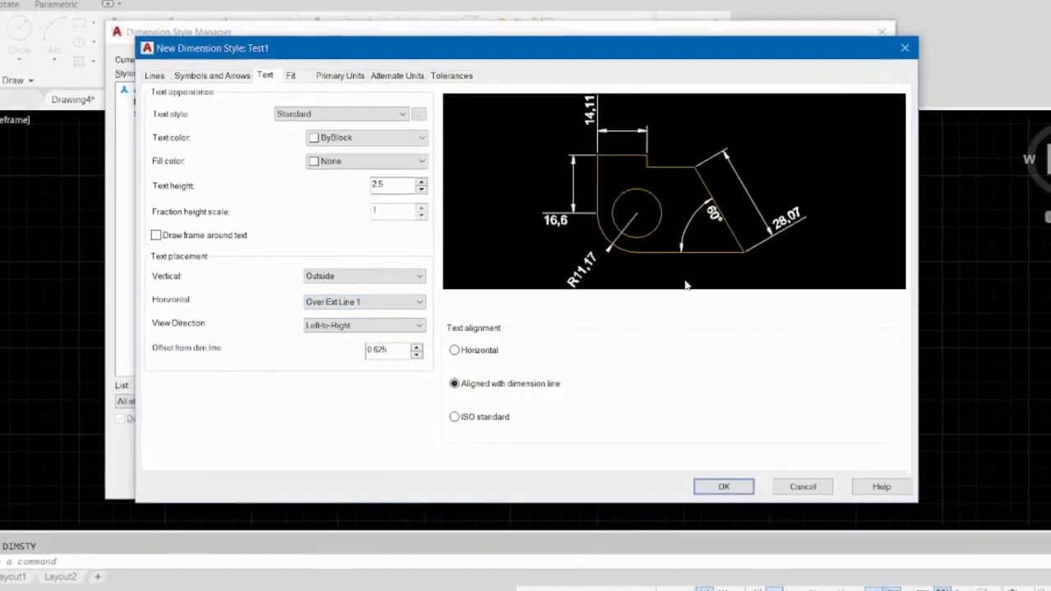
left_click(370, 304)
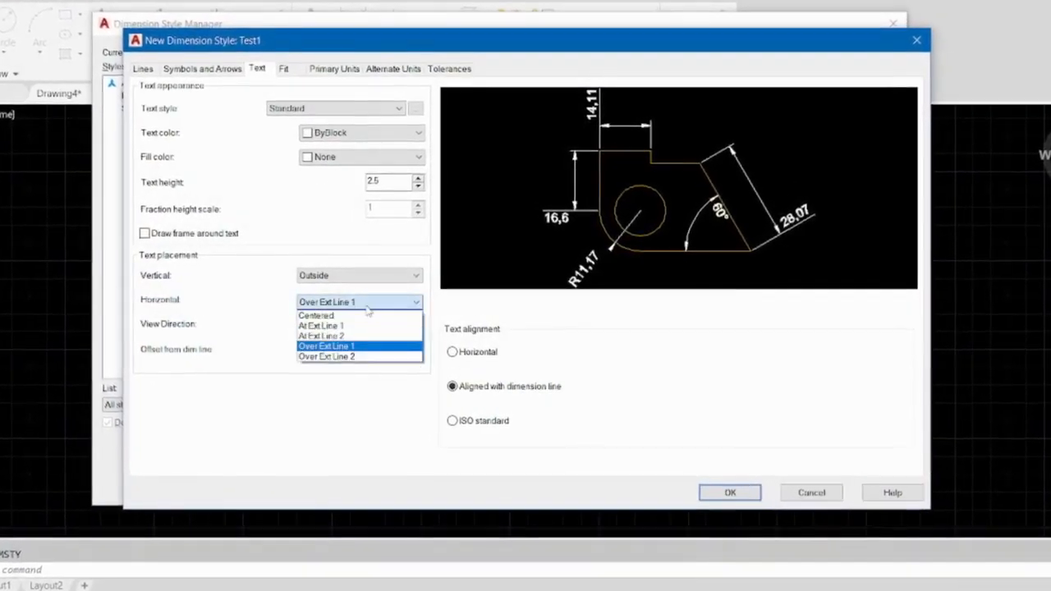
left_click(345, 314)
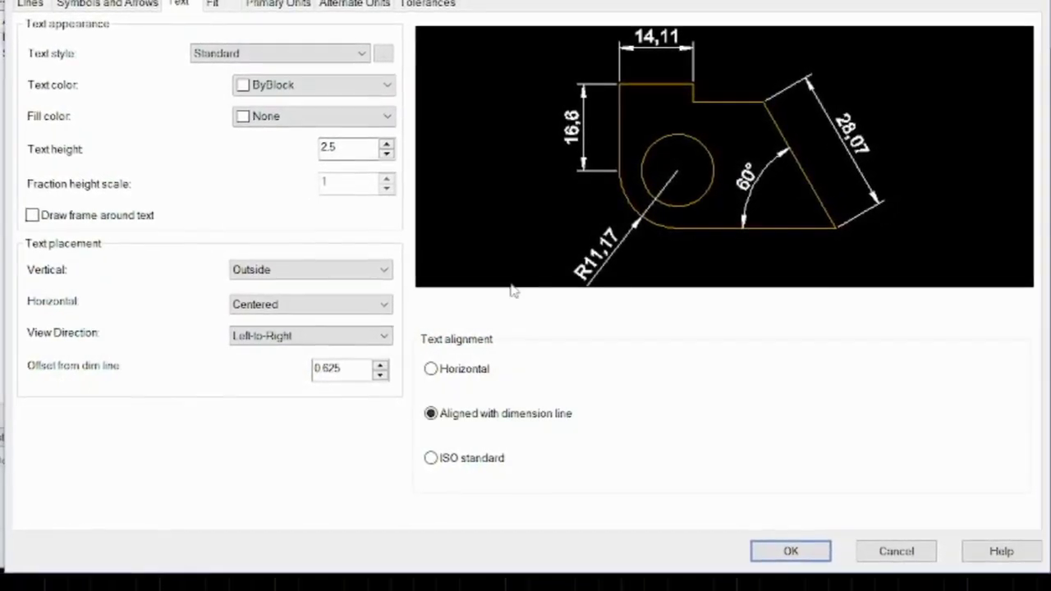
Try 5 as the dimension text's offset from the dimension line, and set the offset to 1.
left_click_drag(353, 368, 215, 365)
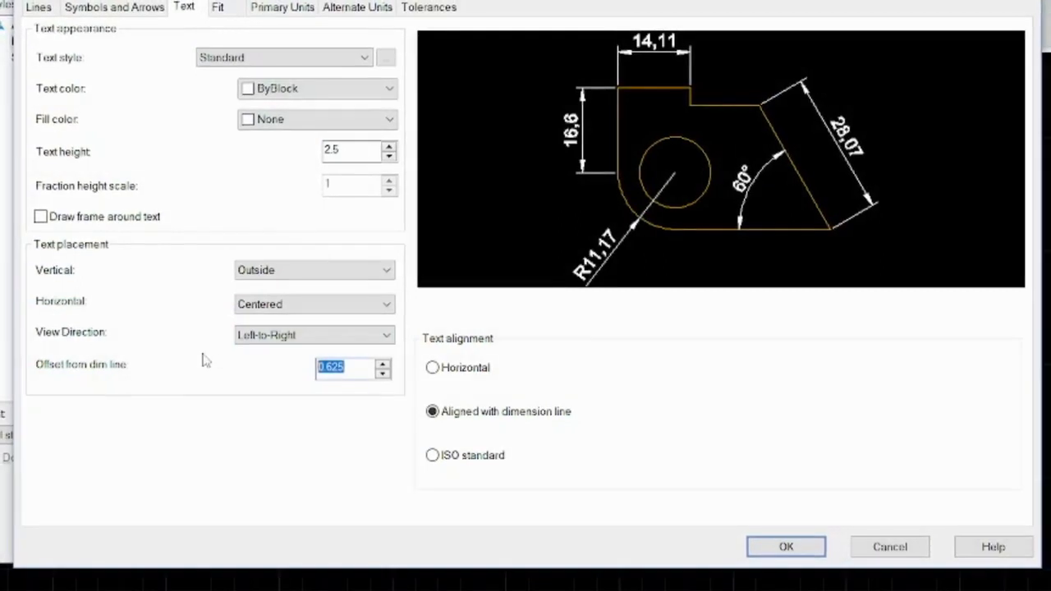
type("5")
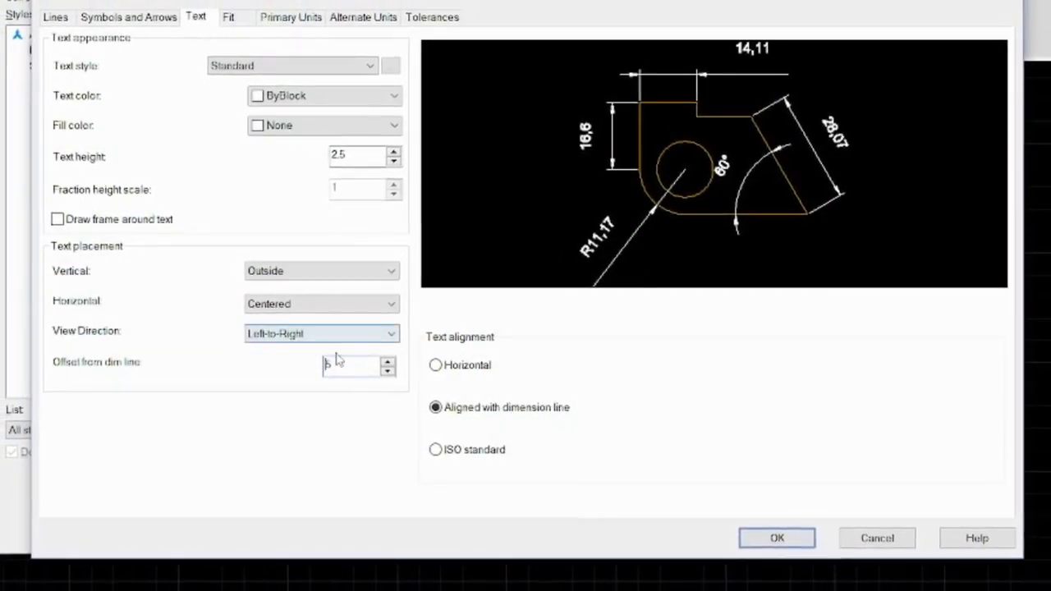
key("BackSpace")
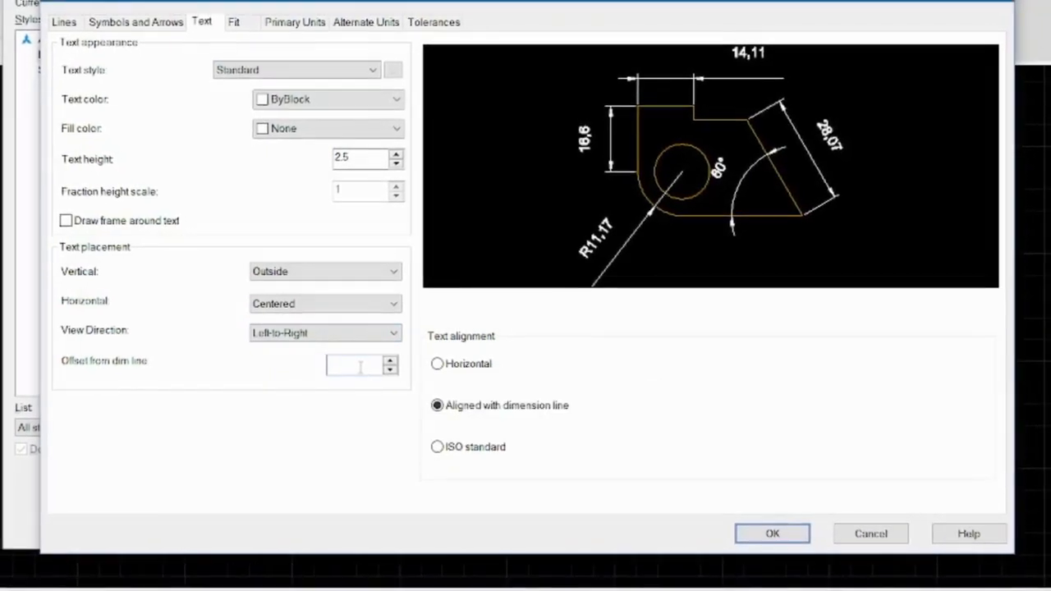
type("1")
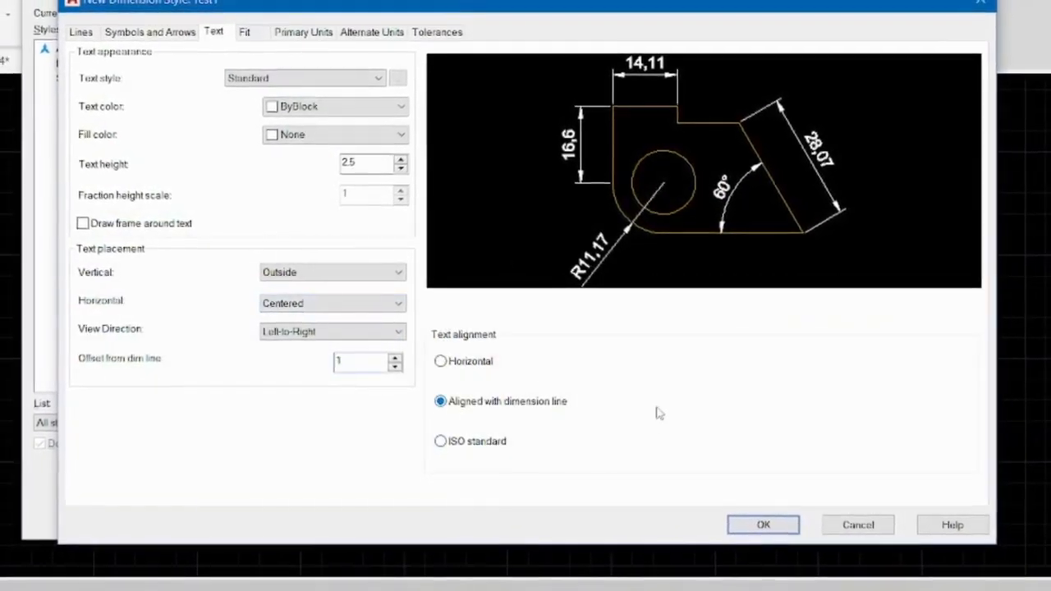
Try Horizontal and ISO standard as the text alignment and restore it to Aligned with dimension line.
left_click(445, 358)
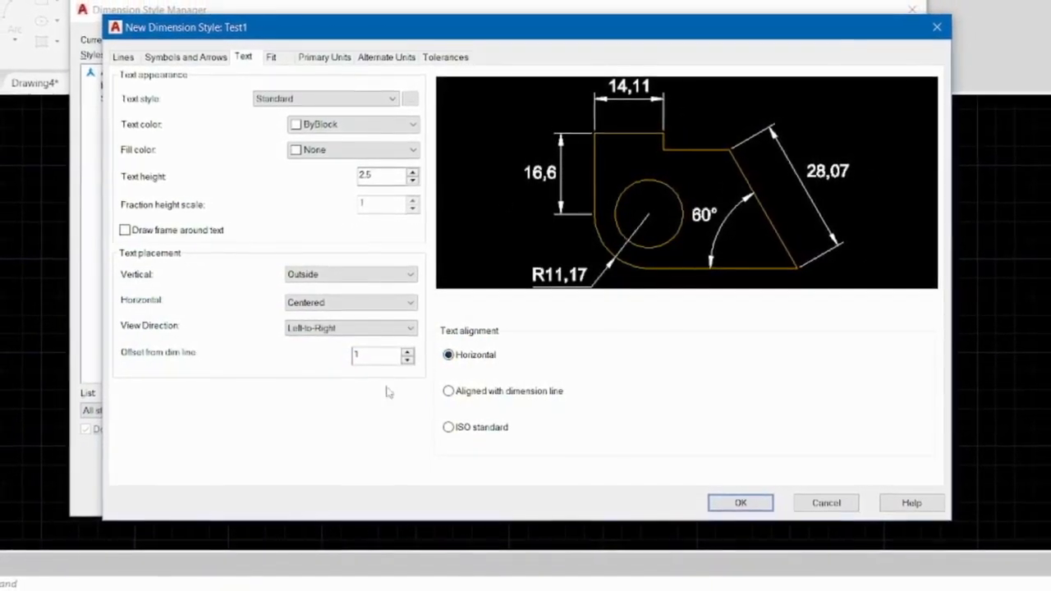
left_click(448, 394)
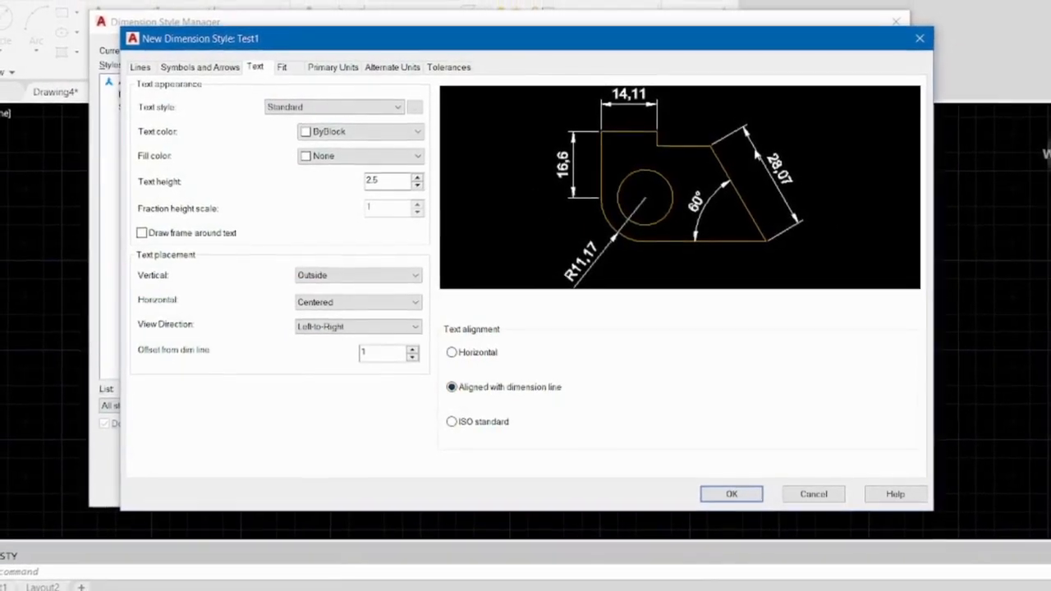
left_click(454, 420)
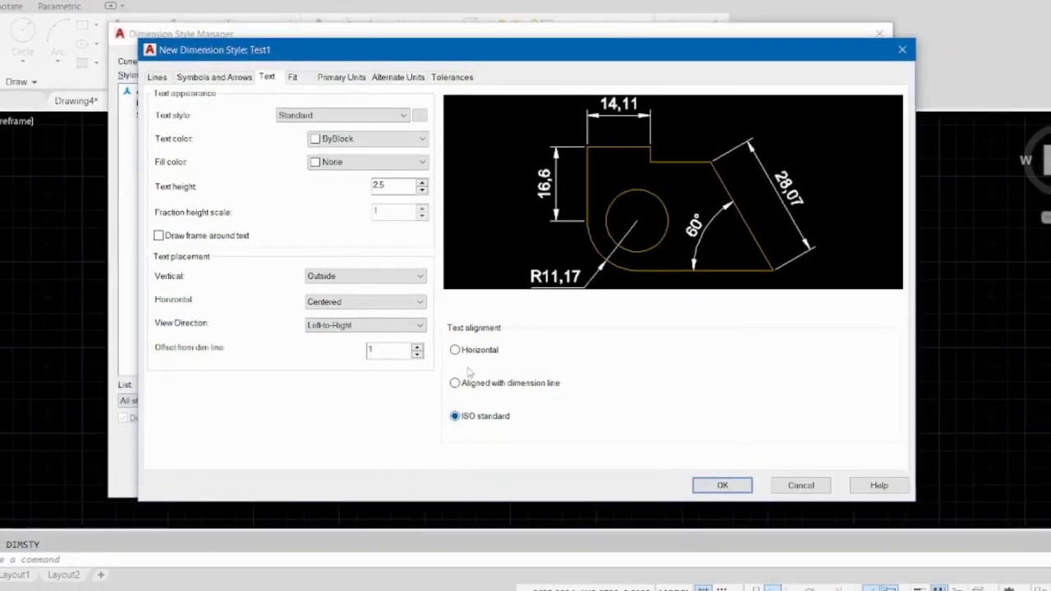
left_click(464, 384)
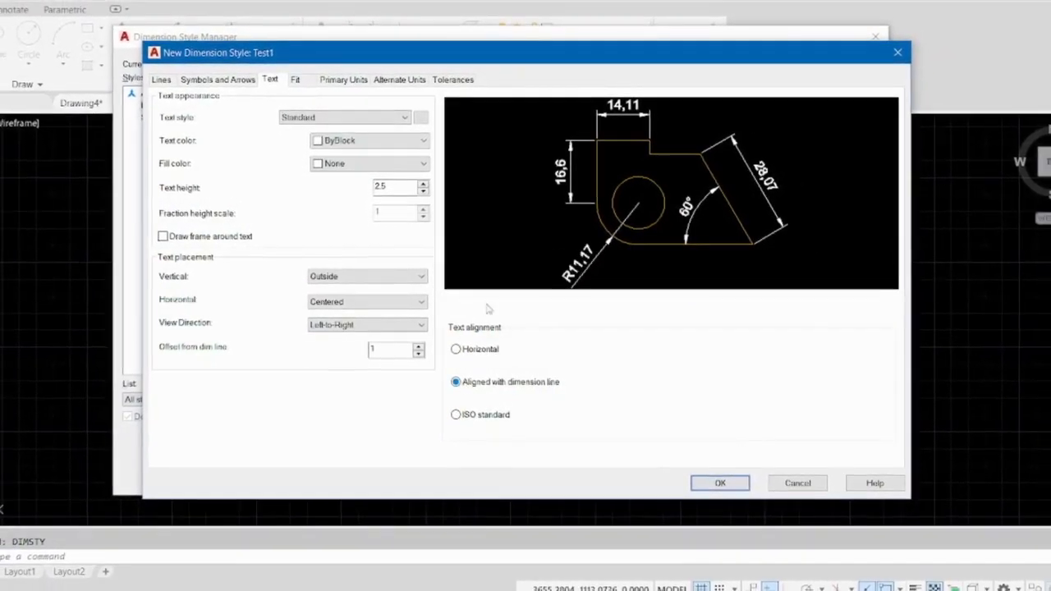
Review the Fit options of the dimension style and its primary unit settings.
left_click(303, 91)
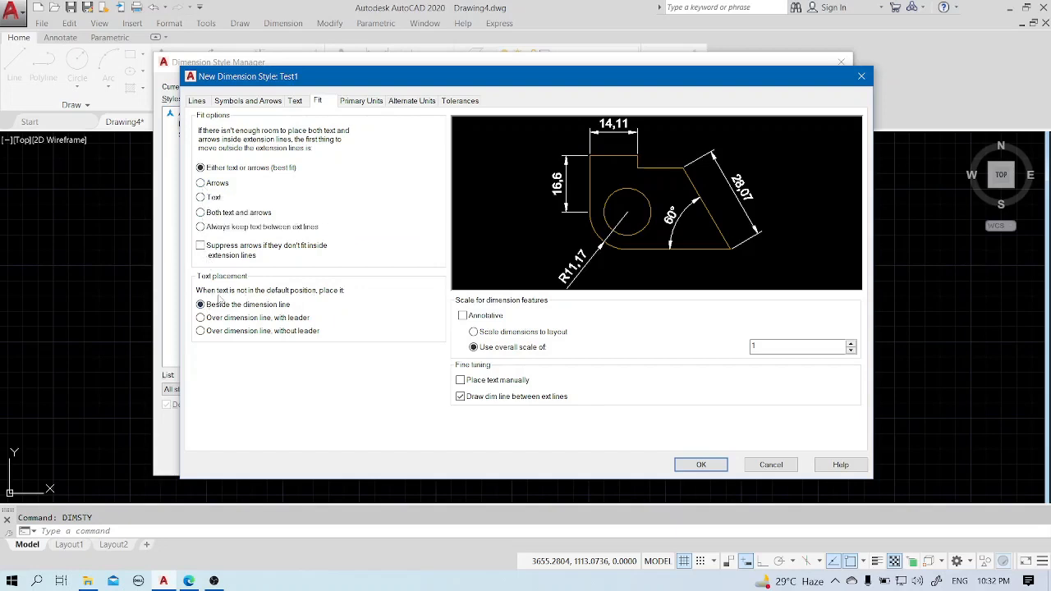
left_click(362, 101)
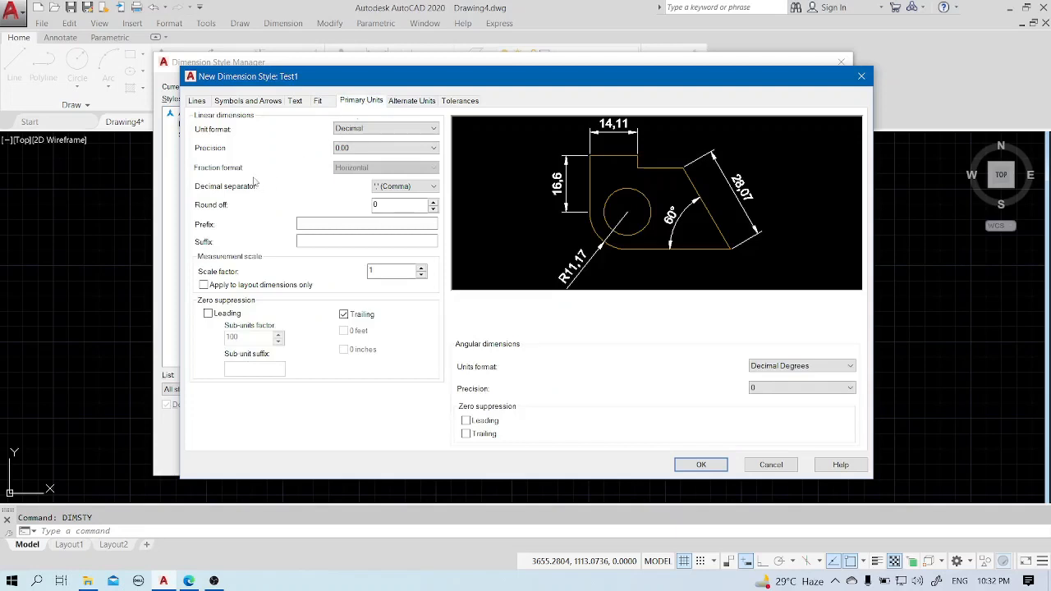
left_click(319, 101)
left_click(341, 101)
Choose Decimal as the unit format and 0.00 as the precision for the linear dimensions.
left_click(371, 130)
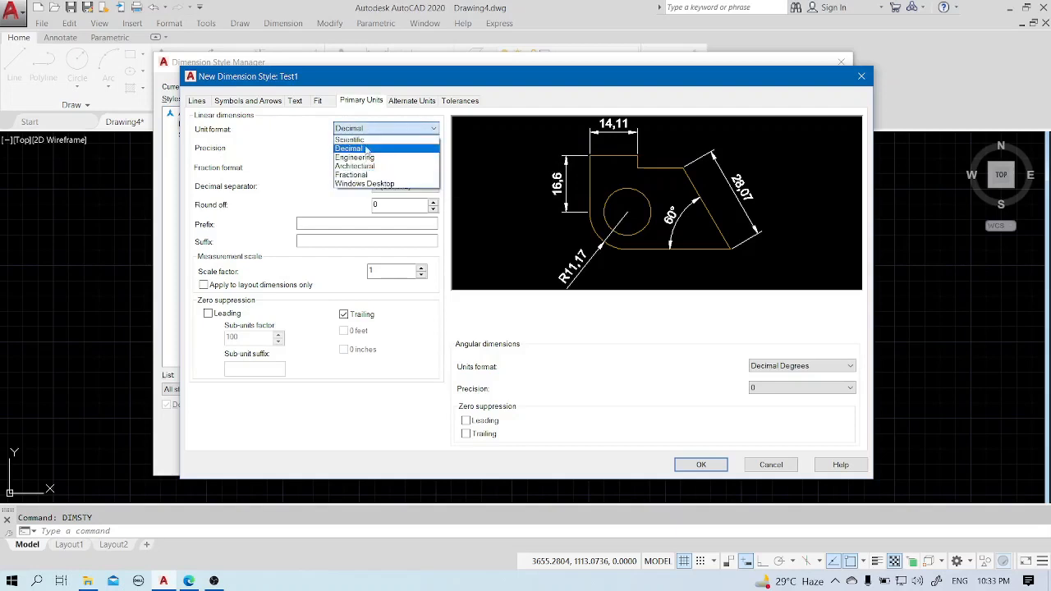
left_click(367, 148)
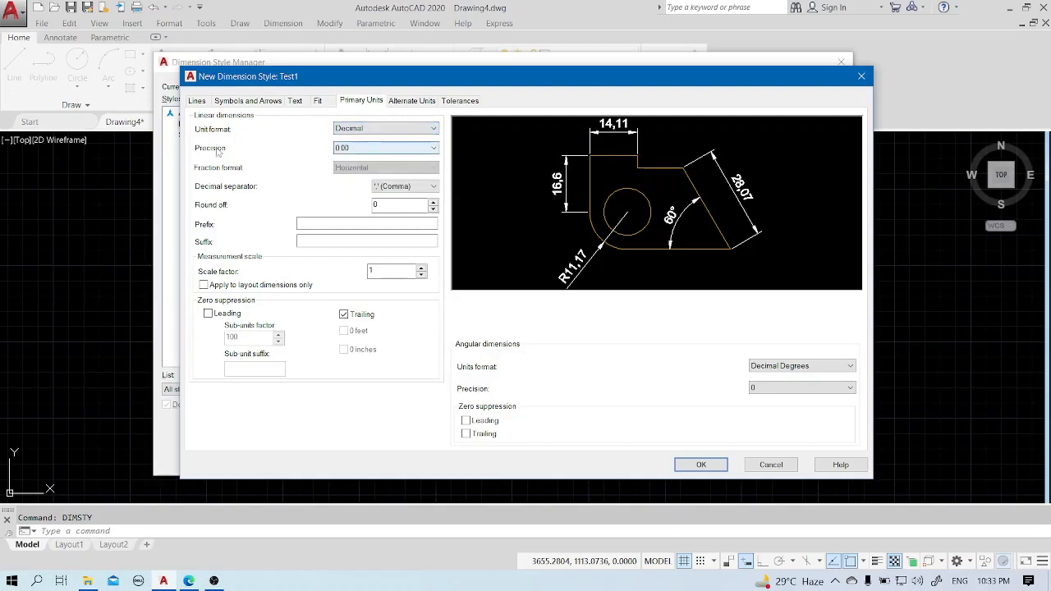
left_click(364, 149)
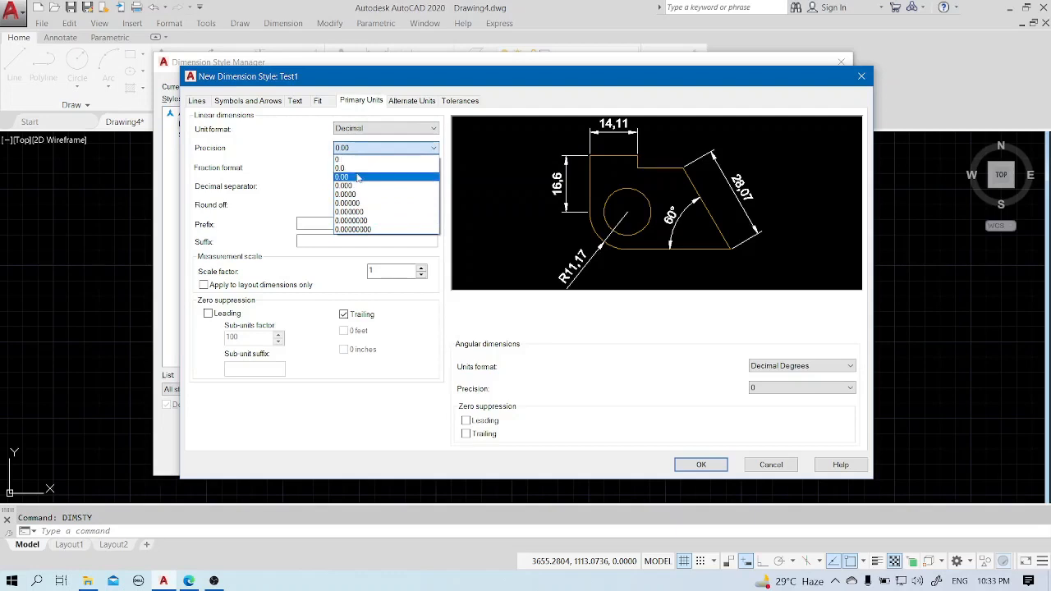
left_click(357, 177)
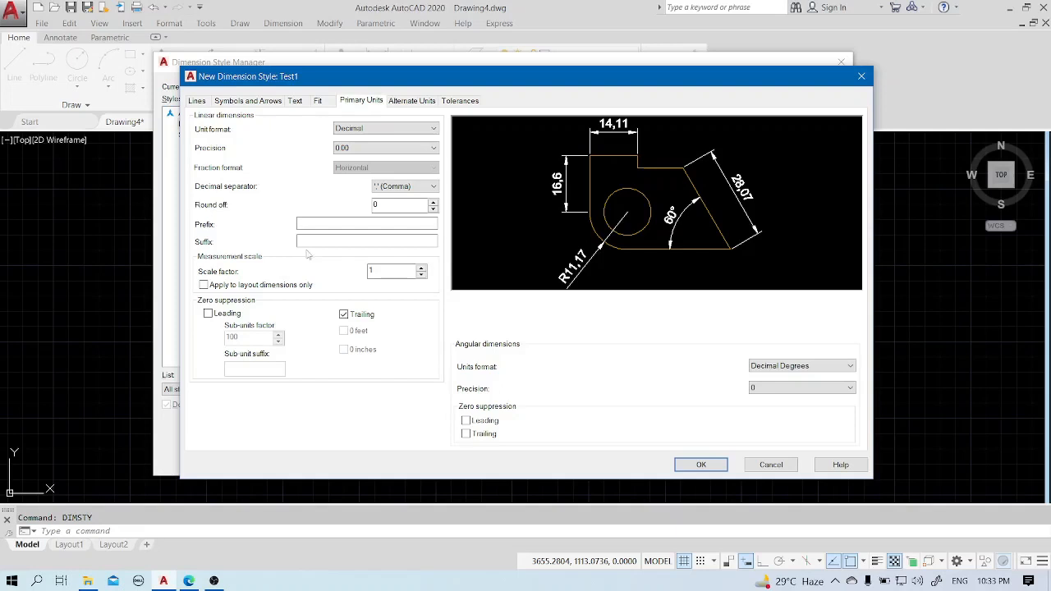
Review the alternate unit and tolerance settings of the dimension style, and return to its primary units.
left_click(413, 101)
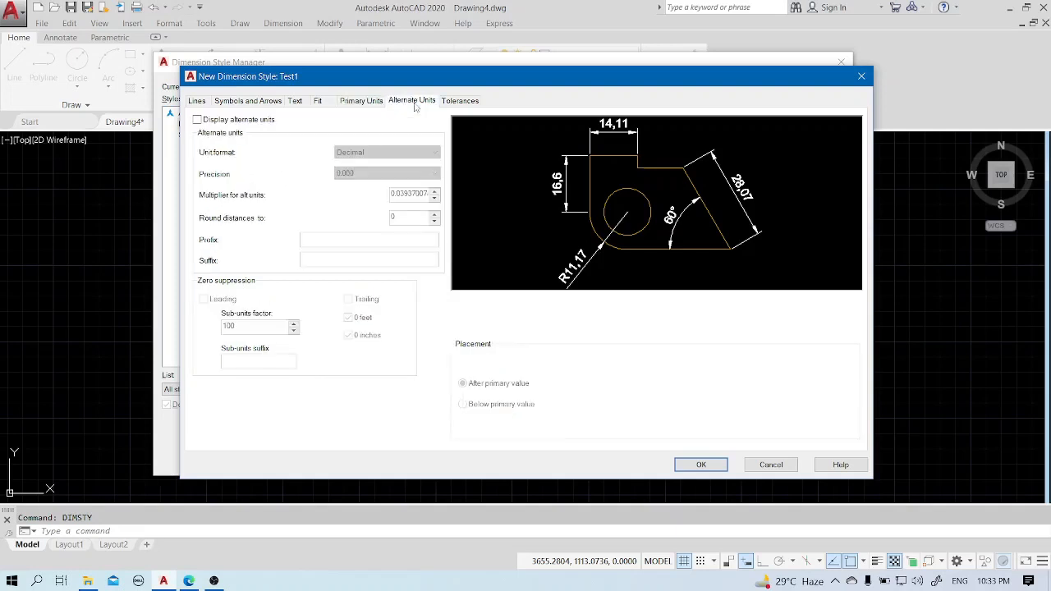
left_click(456, 102)
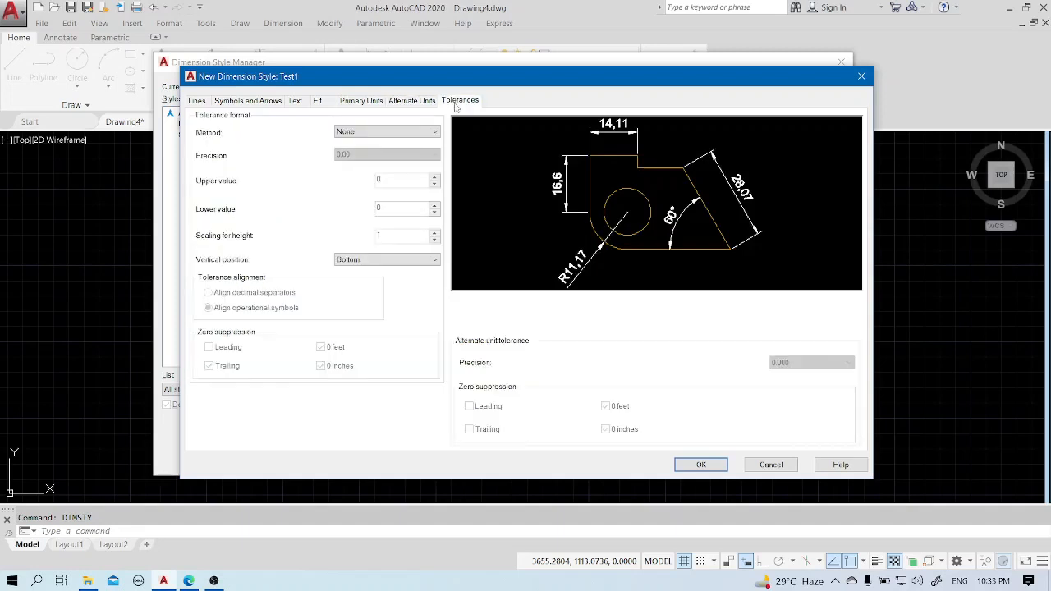
left_click(378, 105)
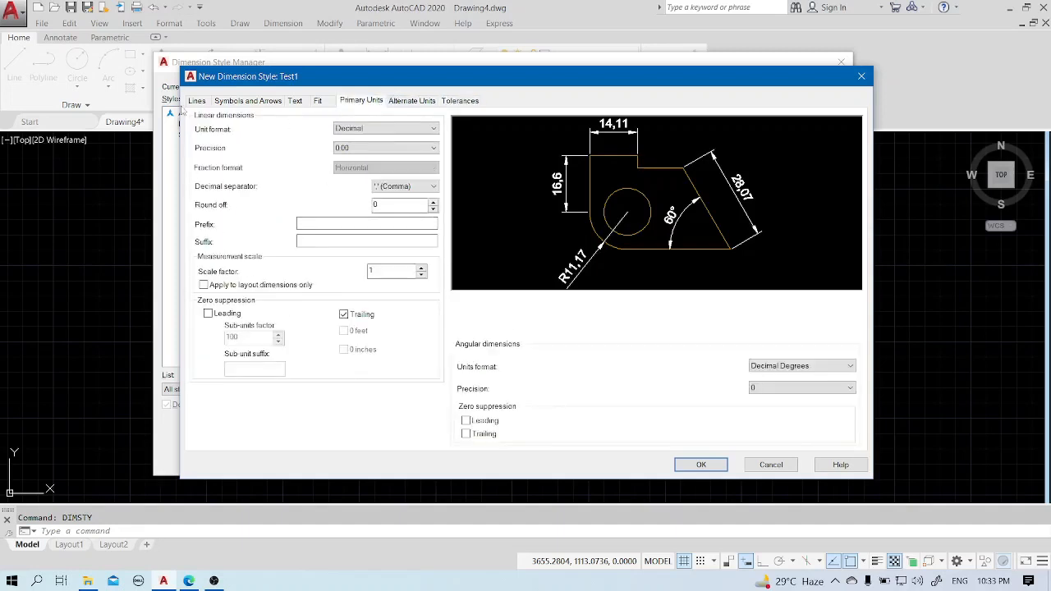
Save the Test1 dimension style, make it the current style and close the Dimension Style Manager.
left_click(700, 466)
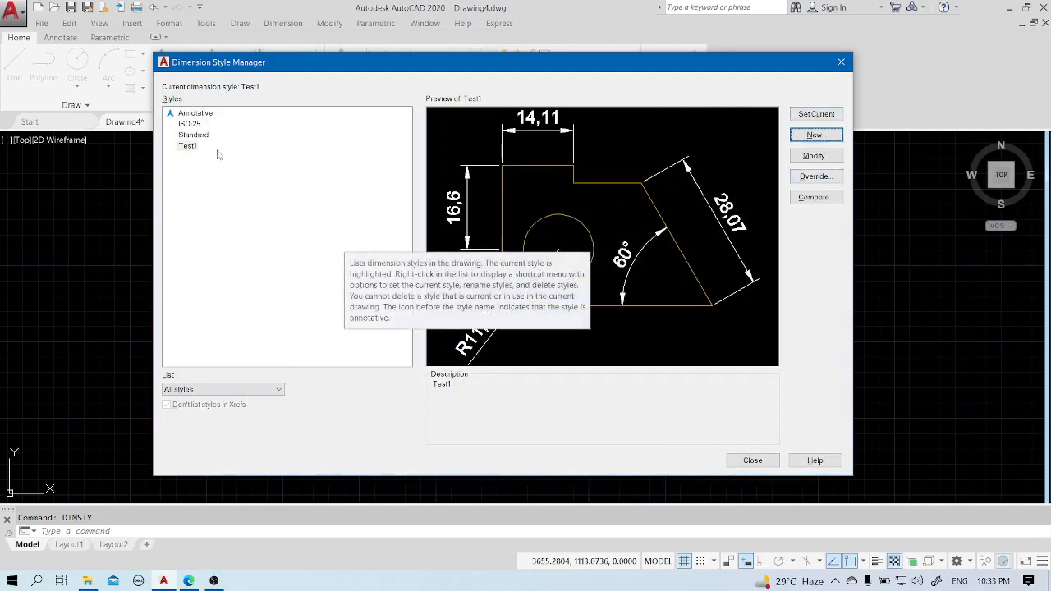
left_click(188, 147)
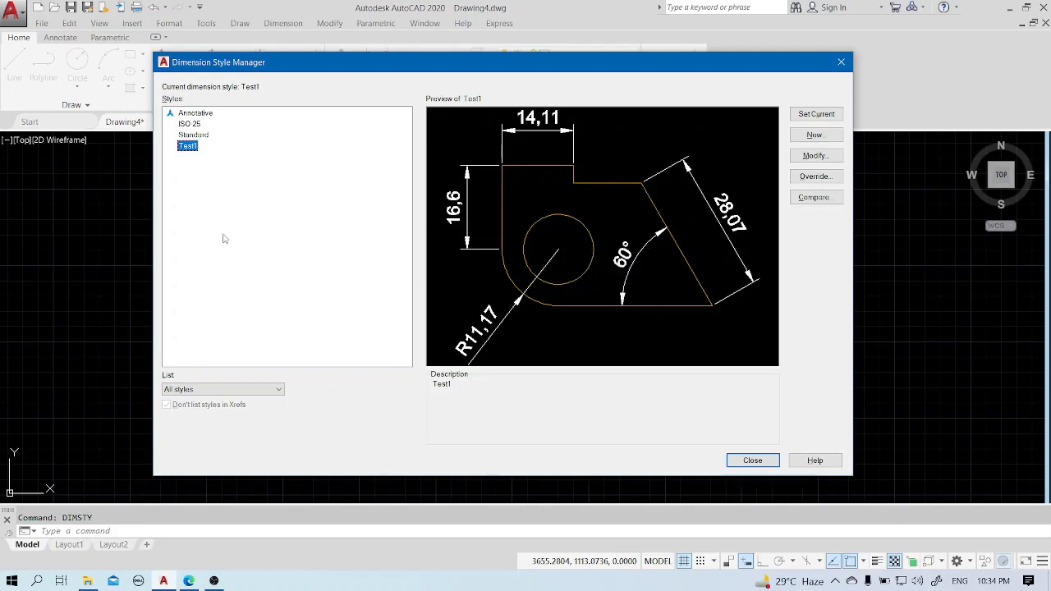
left_click(811, 116)
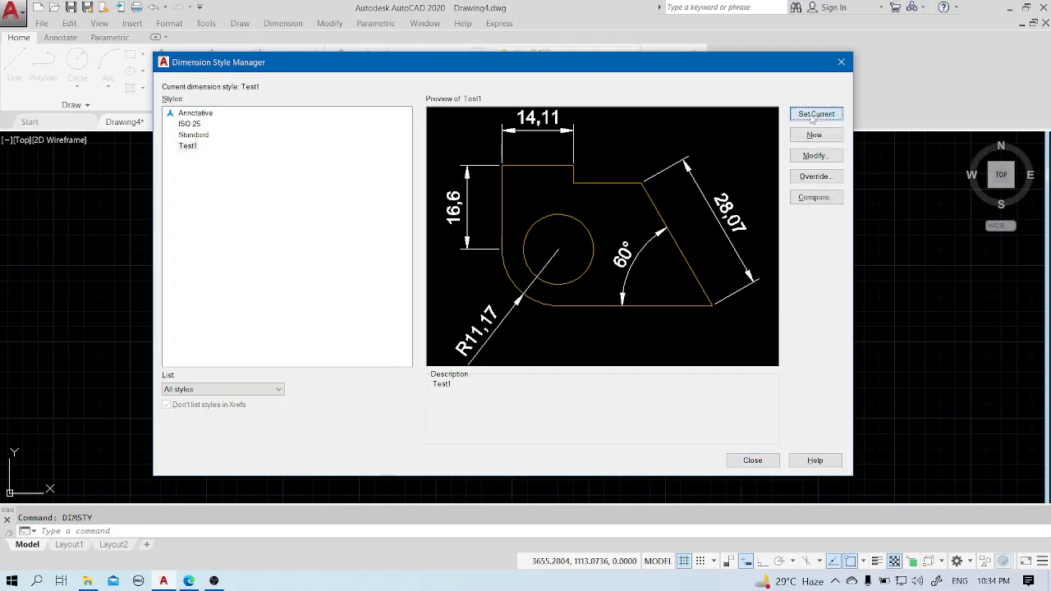
left_click(753, 461)
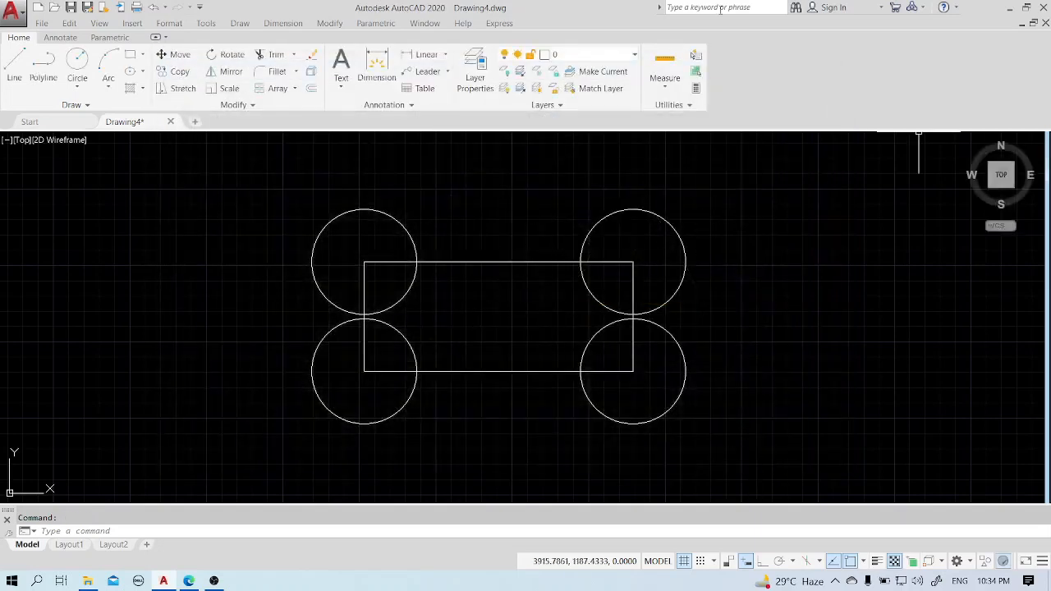
Add a linear dimension for the rectangle's top edge, with the dimension line placed above it.
left_click(423, 55)
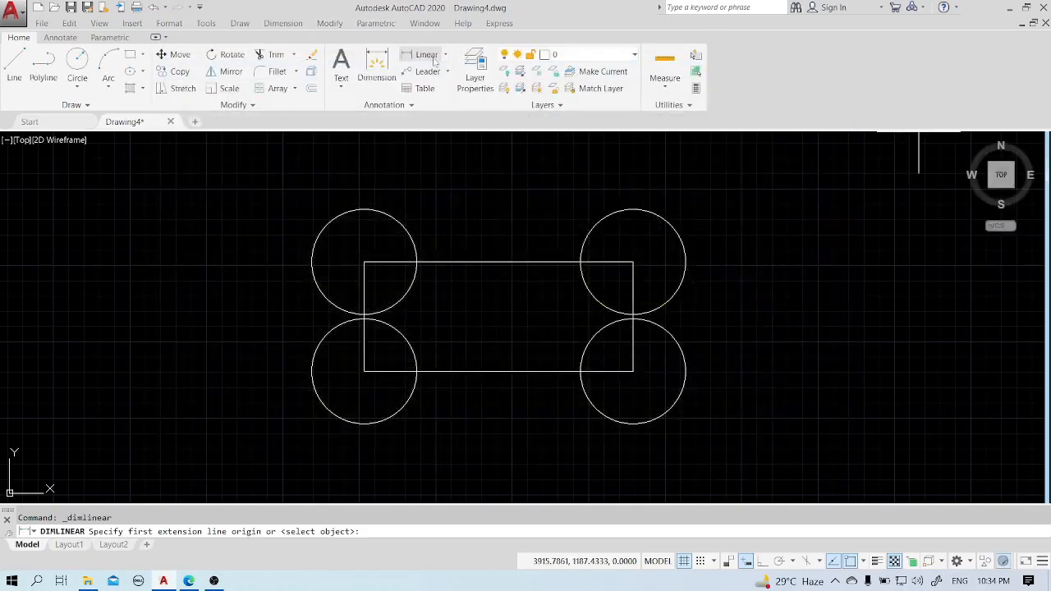
left_click(364, 262)
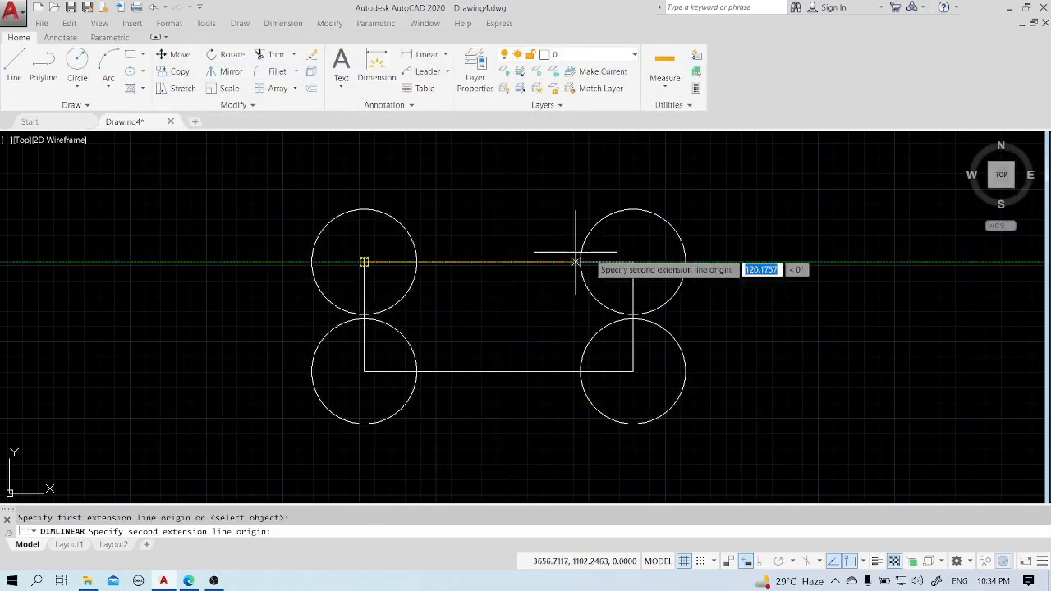
left_click(633, 262)
left_click(627, 233)
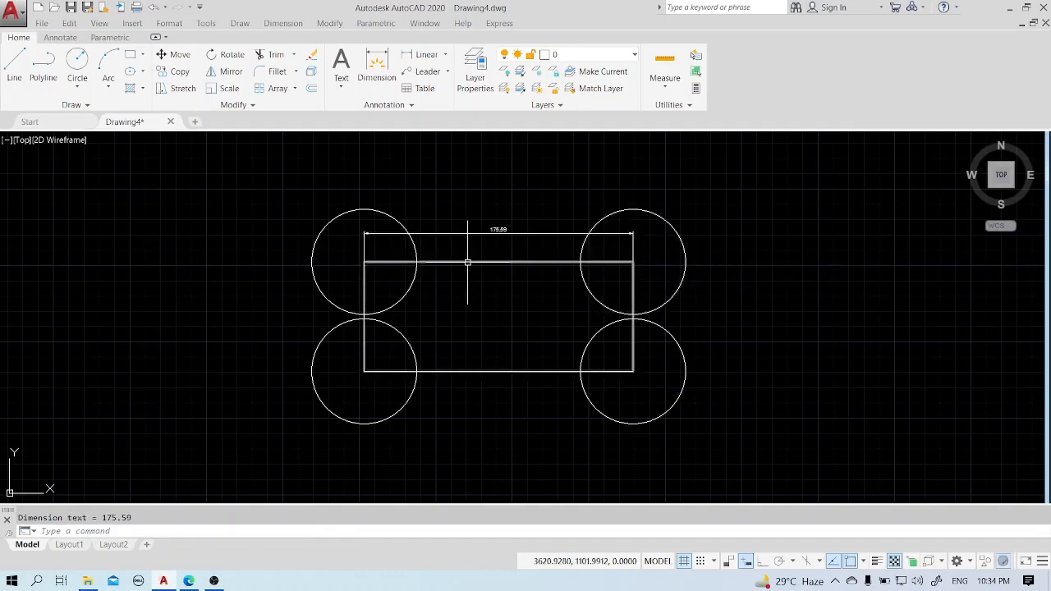
Add a vertical linear dimension for the rectangle's left edge, placed outside the left circles.
left_click(426, 54)
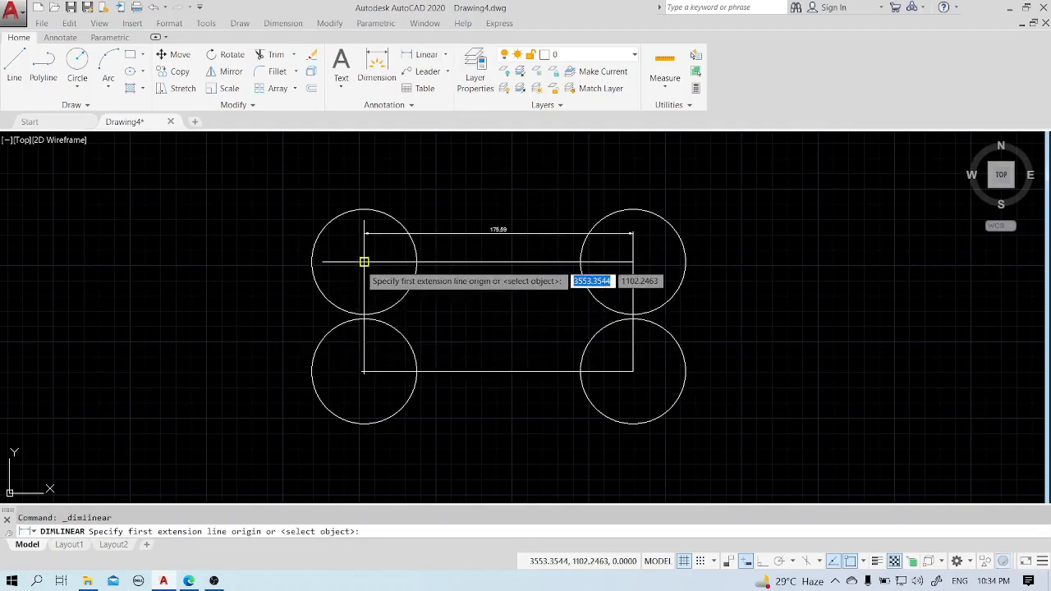
left_click(363, 262)
left_click(364, 371)
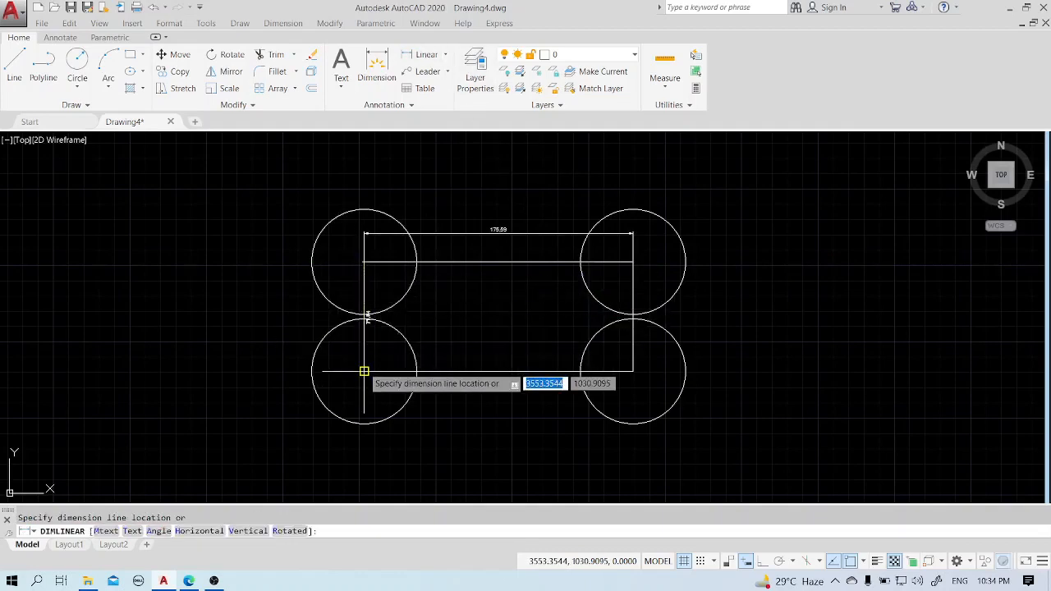
left_click(286, 360)
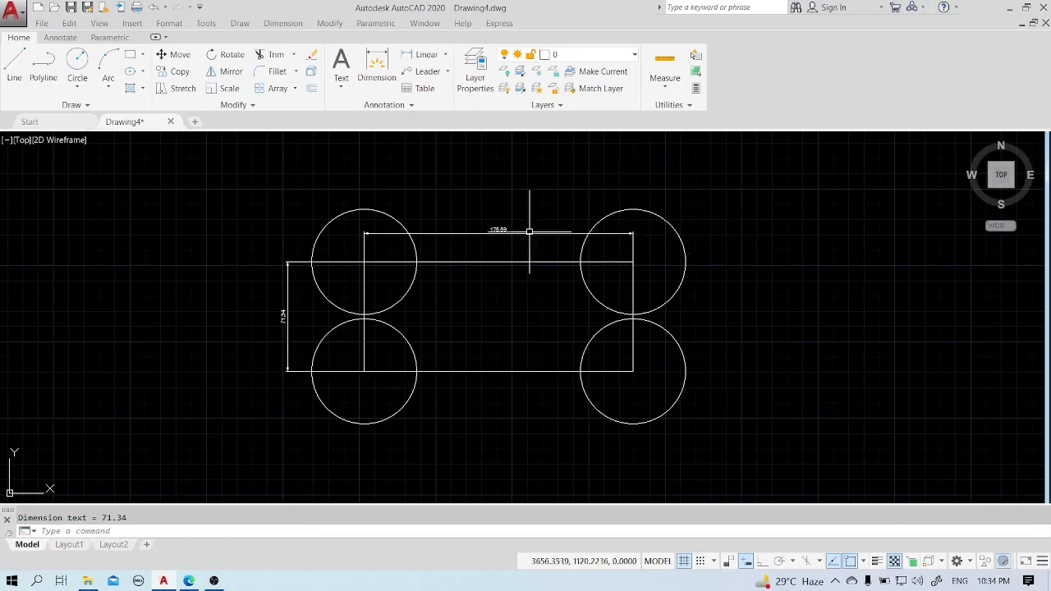
Add a radius dimension to the circle at the rectangle's upper-right corner, with its text outside the circle.
scroll(462, 239, "up", 2)
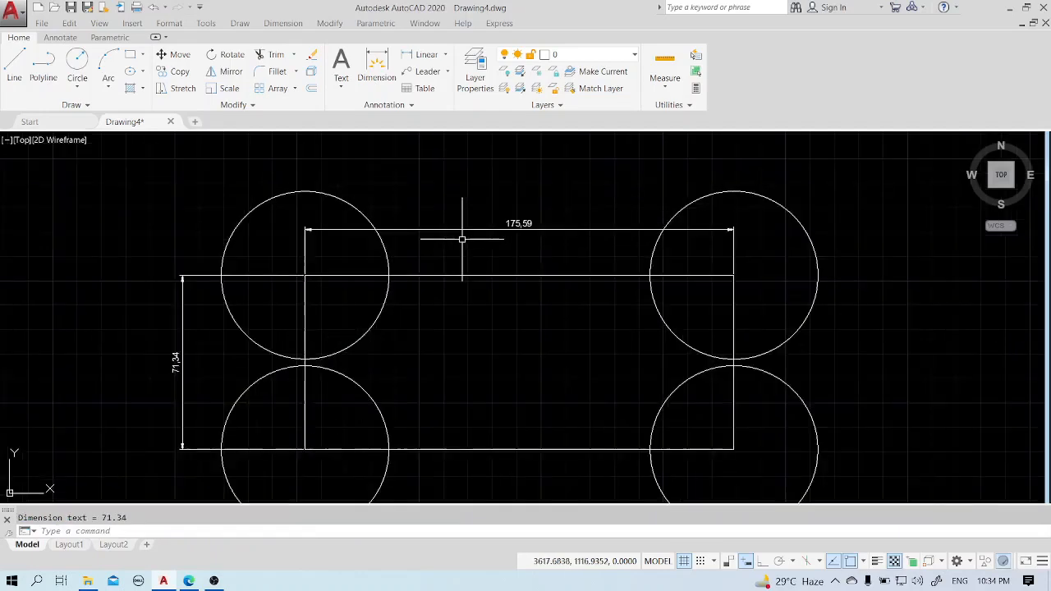
scroll(567, 232, "down", 2)
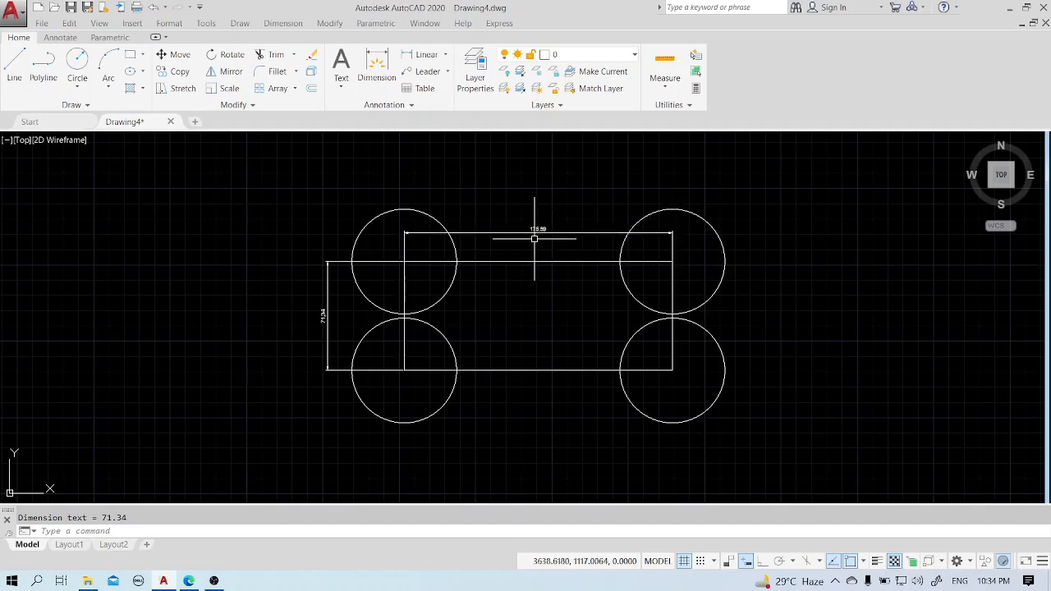
left_click(446, 55)
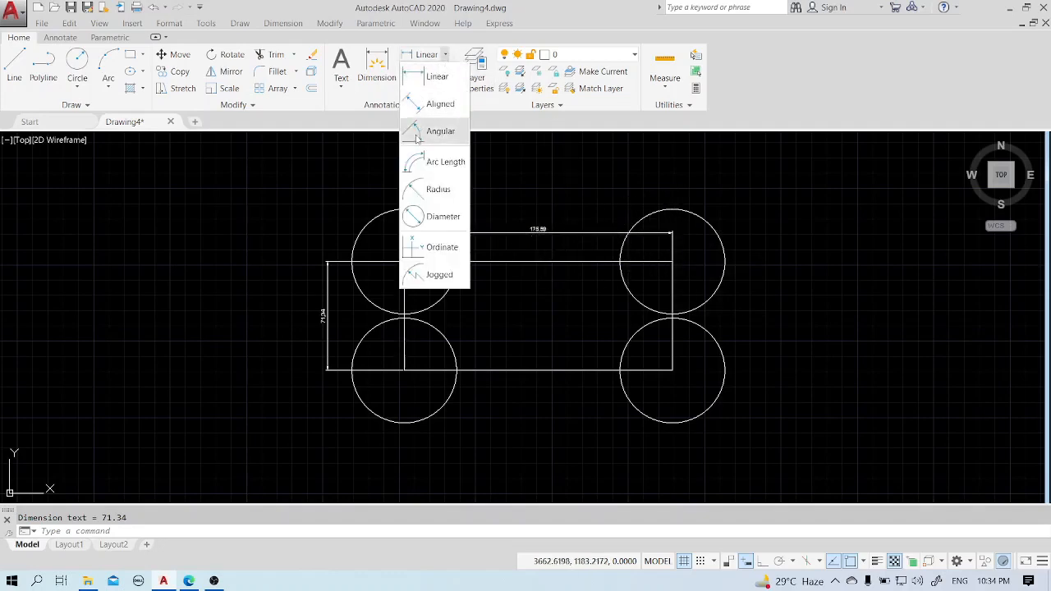
left_click(434, 183)
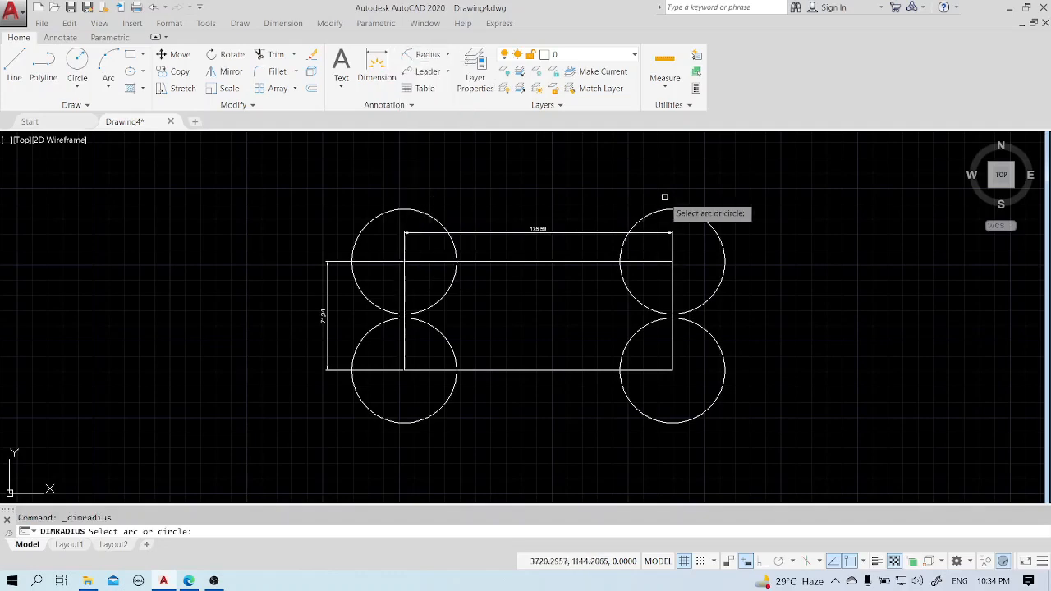
left_click(708, 224)
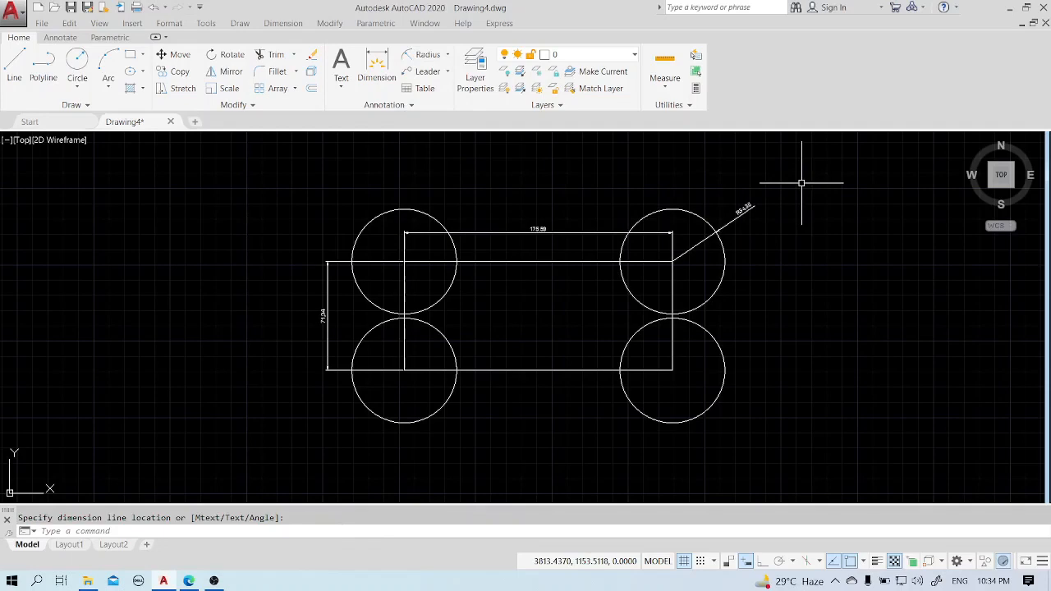
Open the Test1 dimension style for modification and set its arrow size to 6.
type("dims")
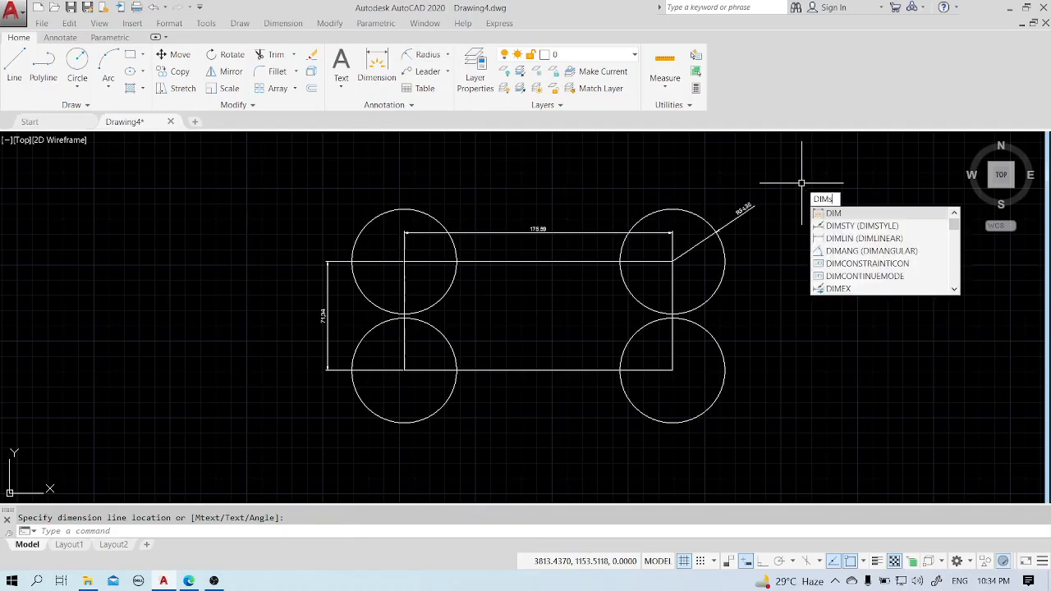
type("ty")
key("Return")
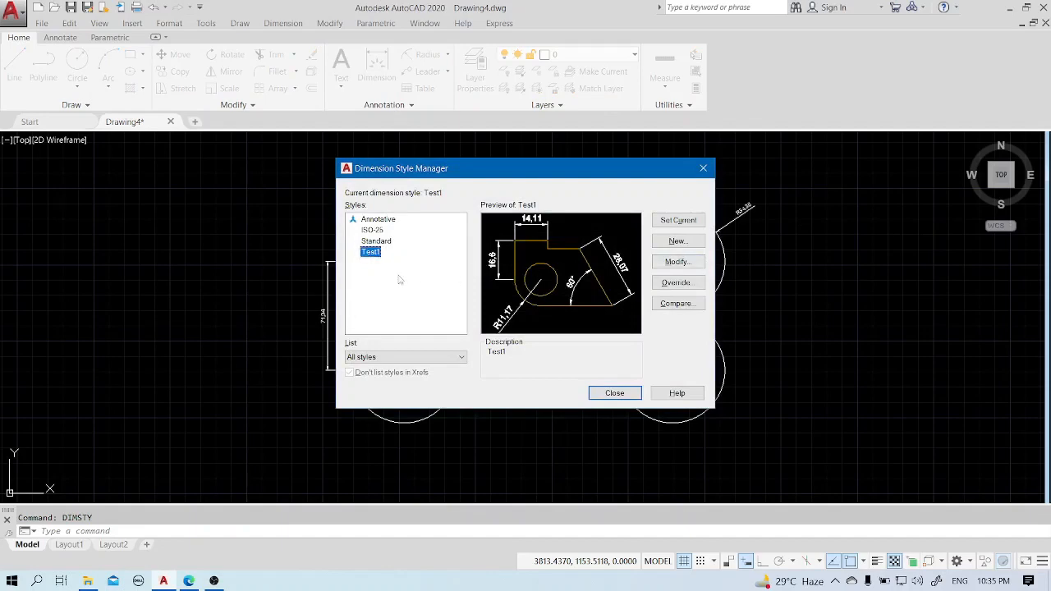
left_click(663, 264)
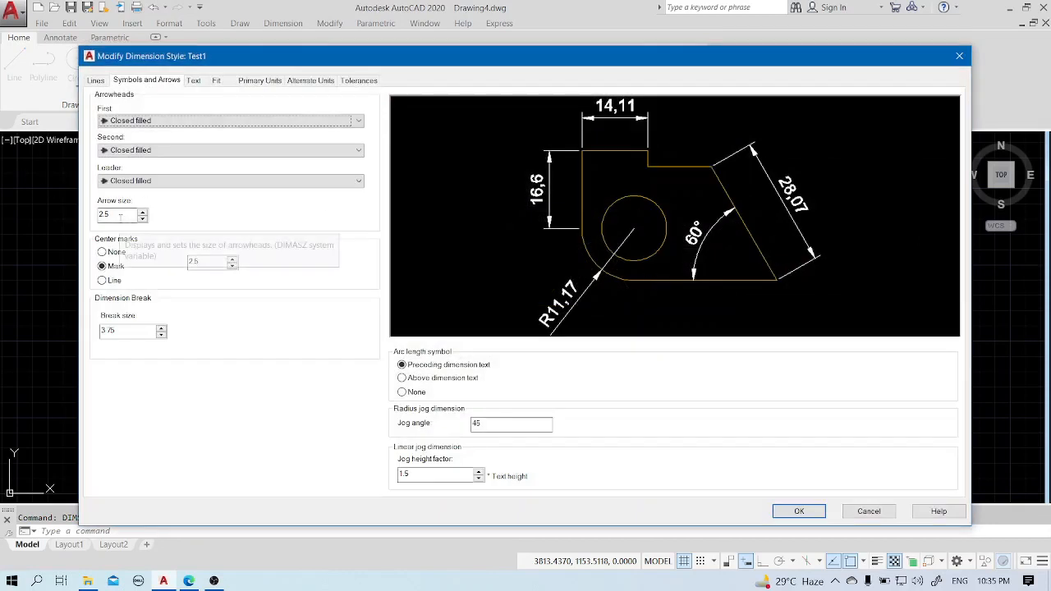
left_click_drag(110, 213, 92, 220)
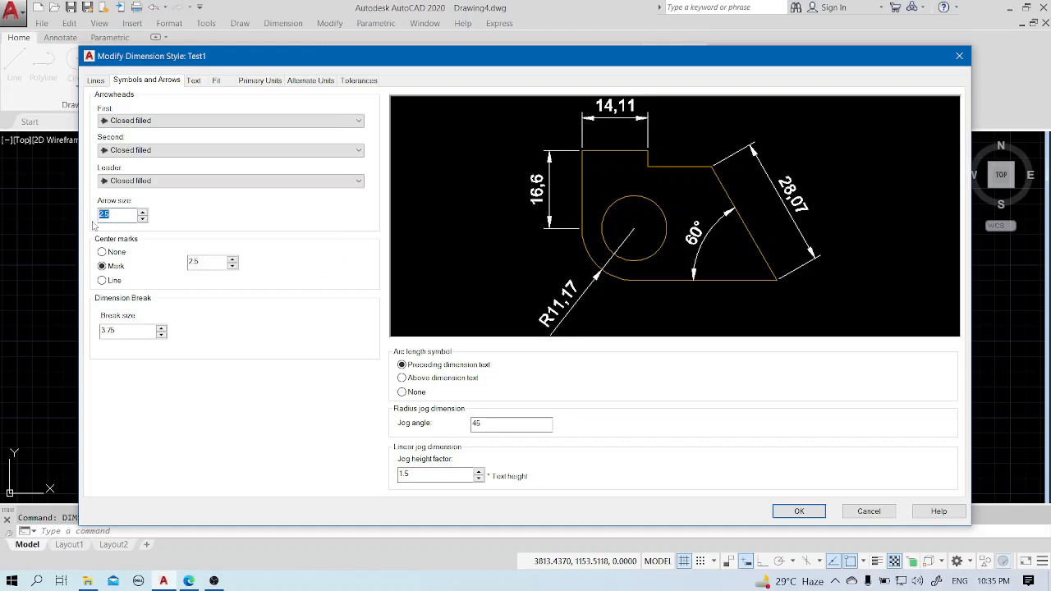
type("6")
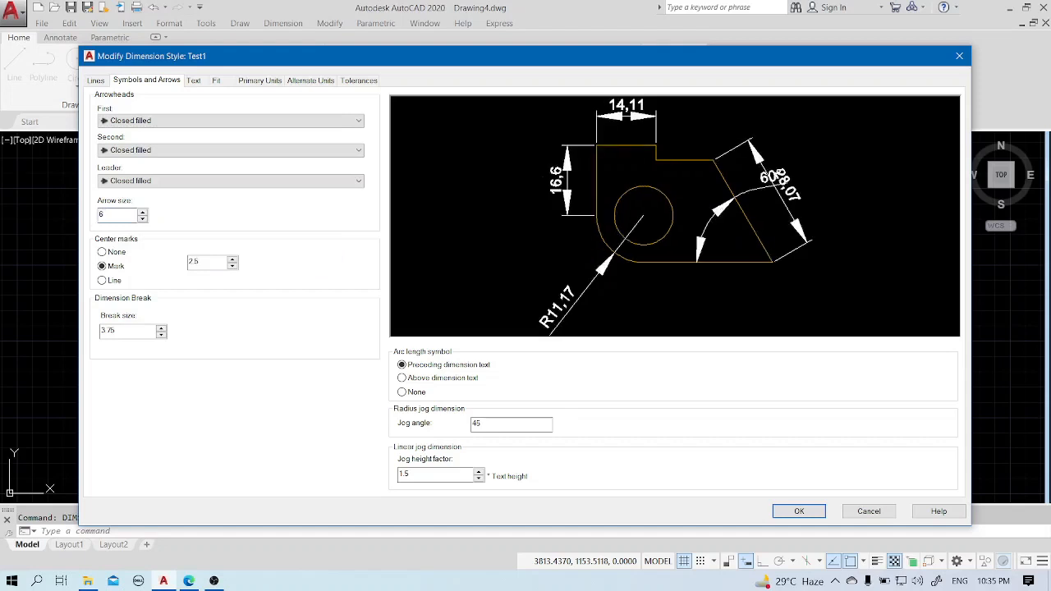
Set the Test1 style's text height to 8 and its text offset from the dimension line to 2.
left_click(195, 81)
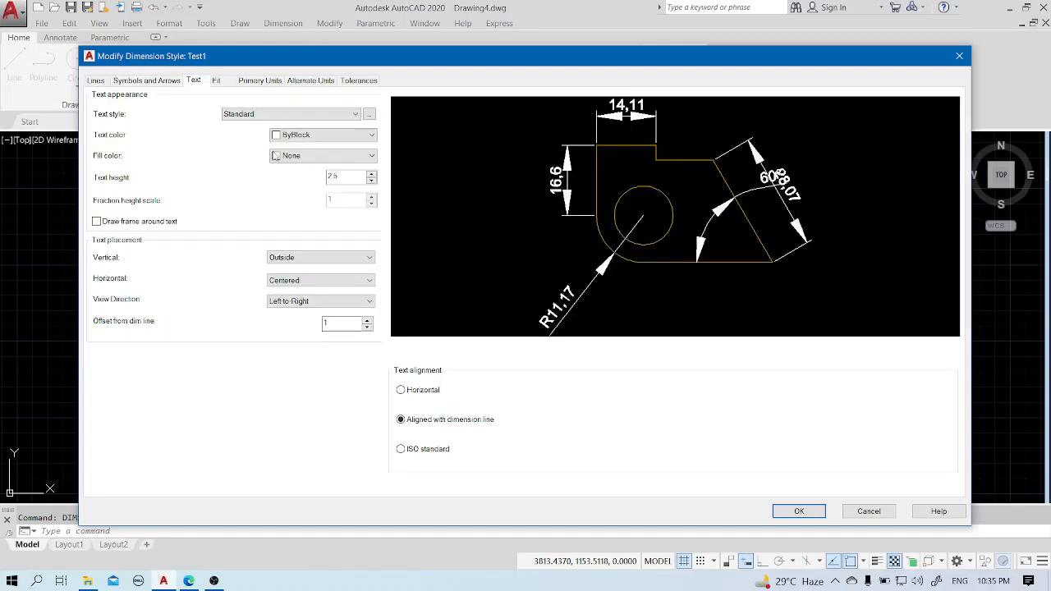
left_click_drag(349, 179, 326, 184)
type("8")
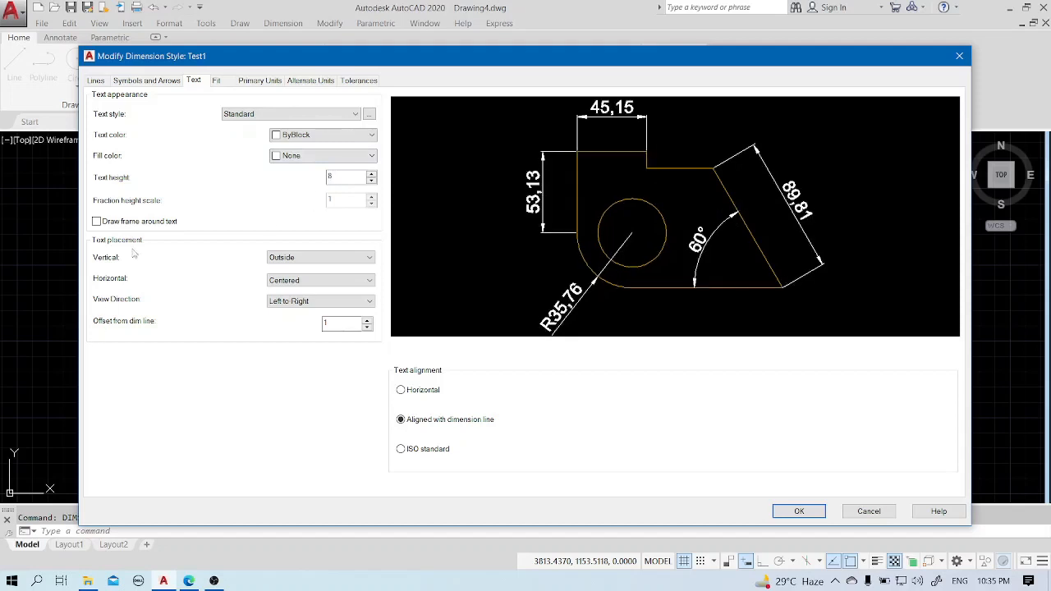
double_click(327, 323)
type("2")
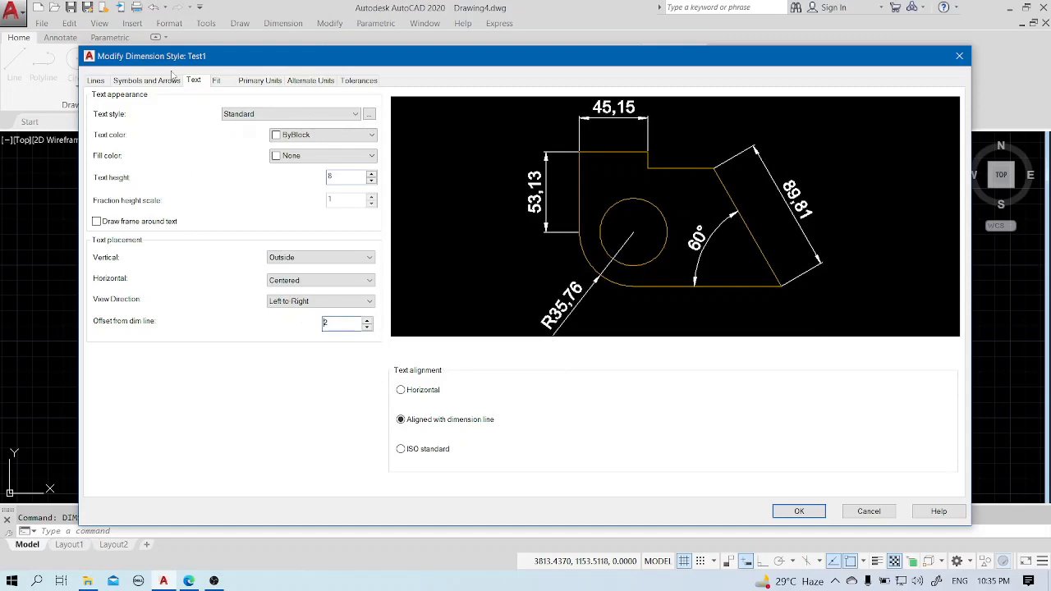
Set the linear dimension precision of the style's primary units to one decimal place (0.0).
left_click(260, 81)
left_click(296, 128)
left_click(292, 148)
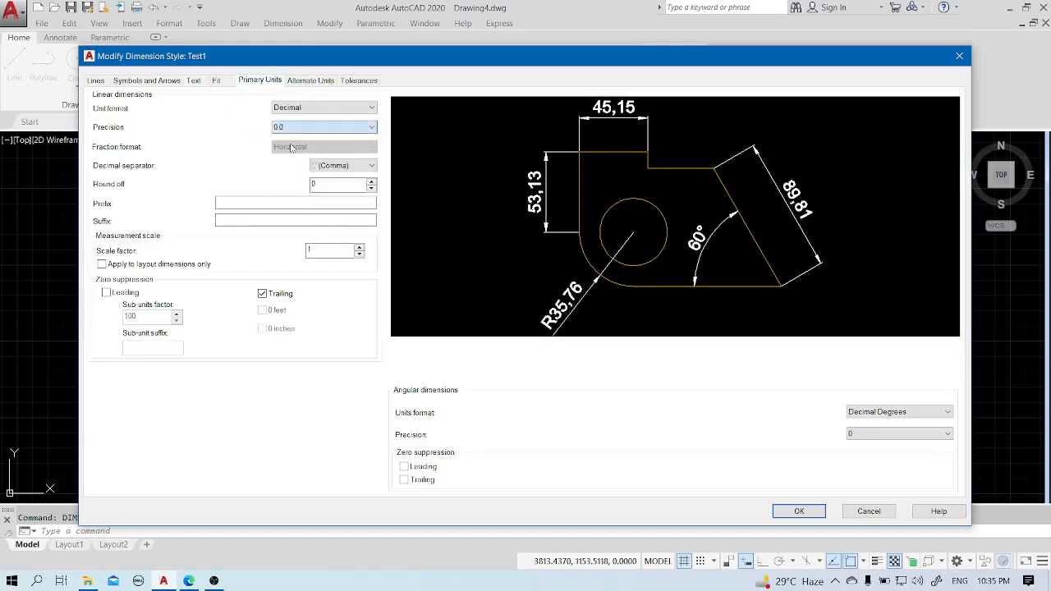
Change the dimension text color of the Test1 style to Yellow.
left_click(193, 82)
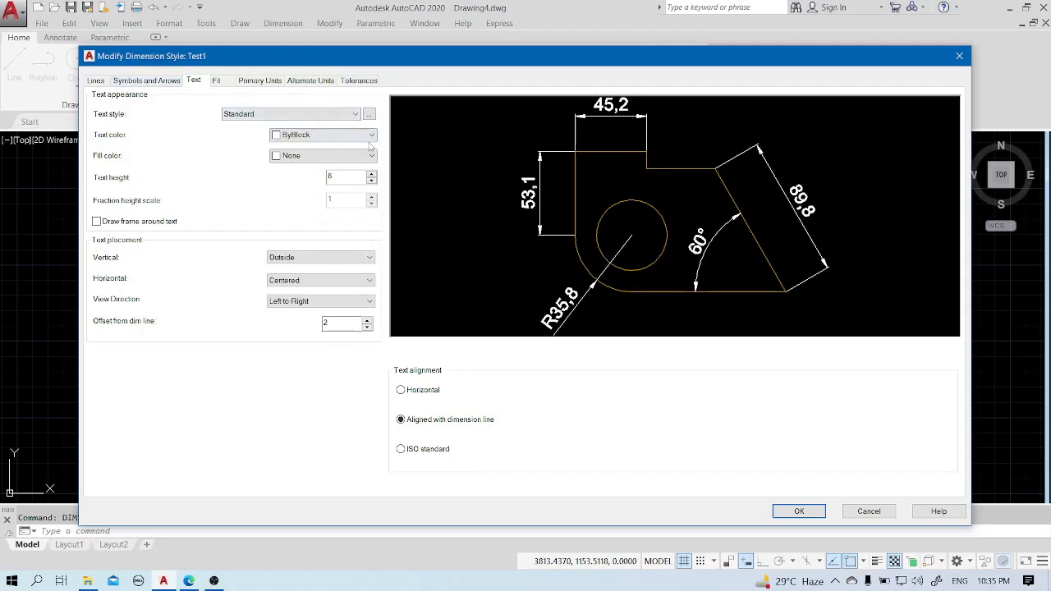
left_click(371, 137)
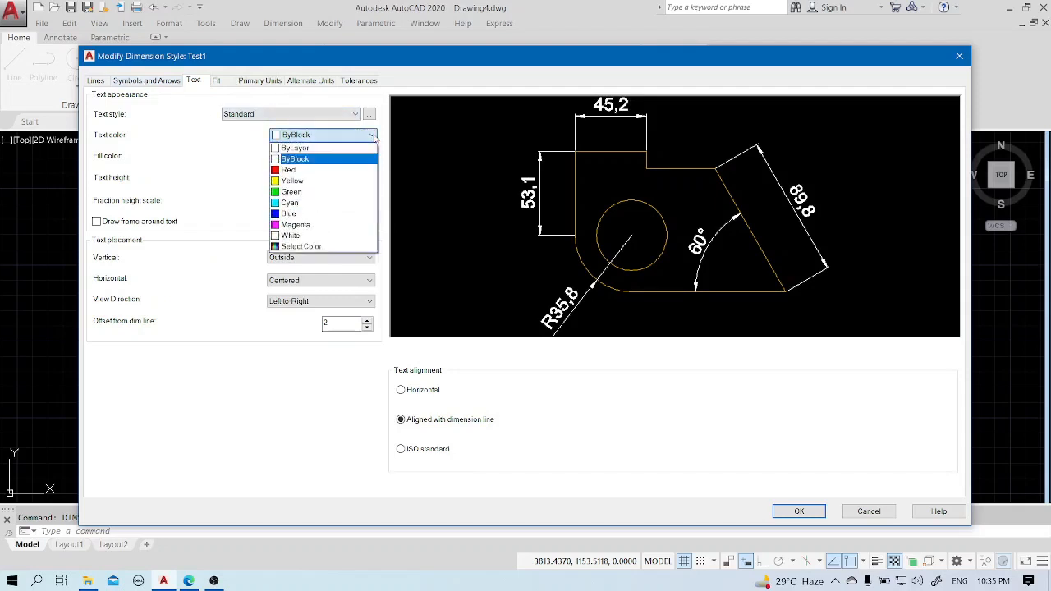
left_click(311, 182)
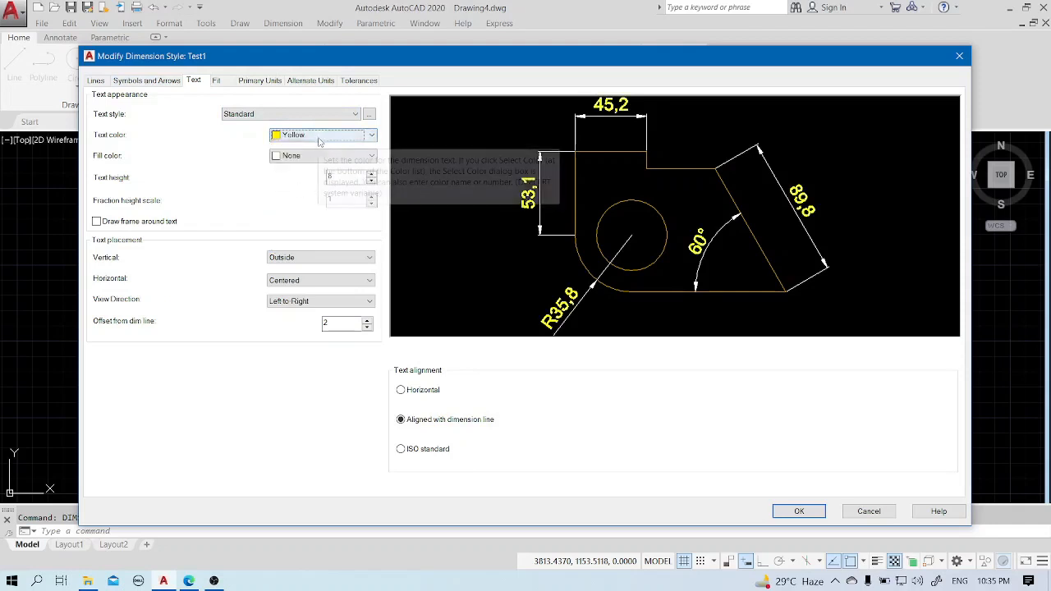
Set the extension lines' offset from origin to 5 and their extension beyond the dimension lines to 5.
left_click(148, 80)
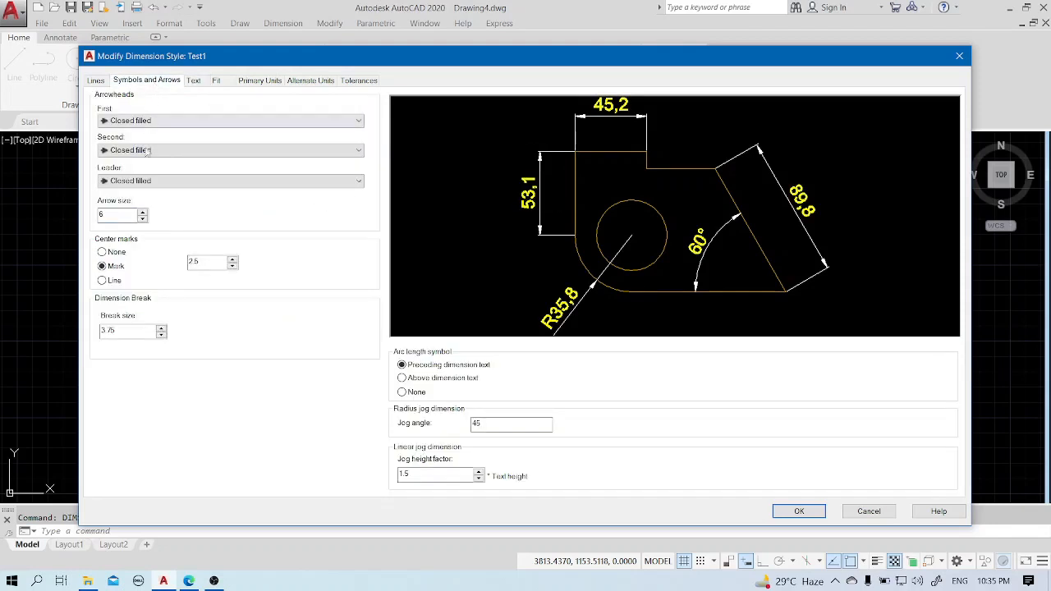
left_click(95, 81)
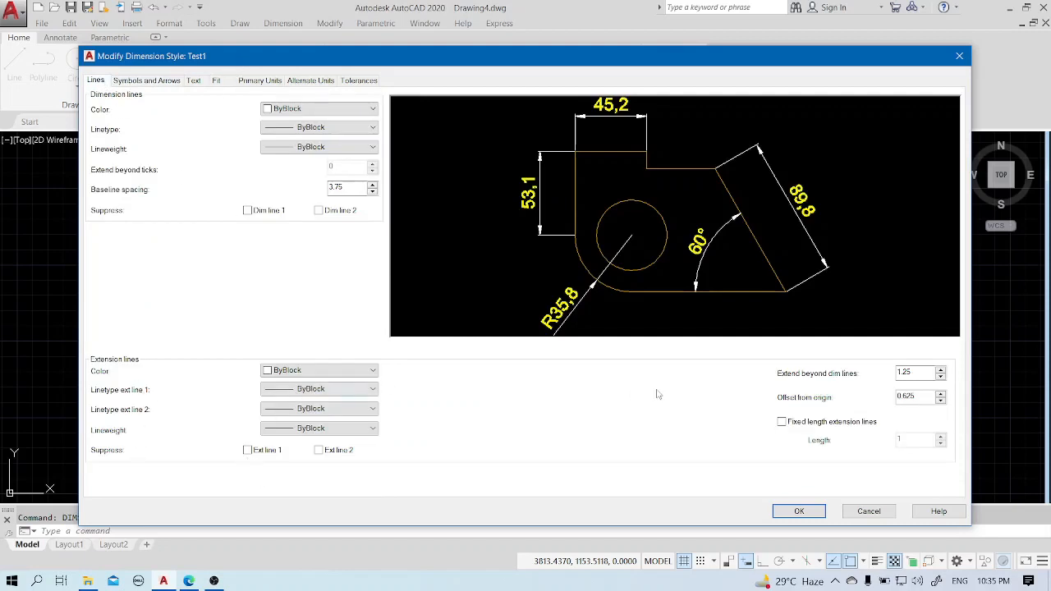
double_click(912, 397)
type("5")
double_click(921, 376)
type("5")
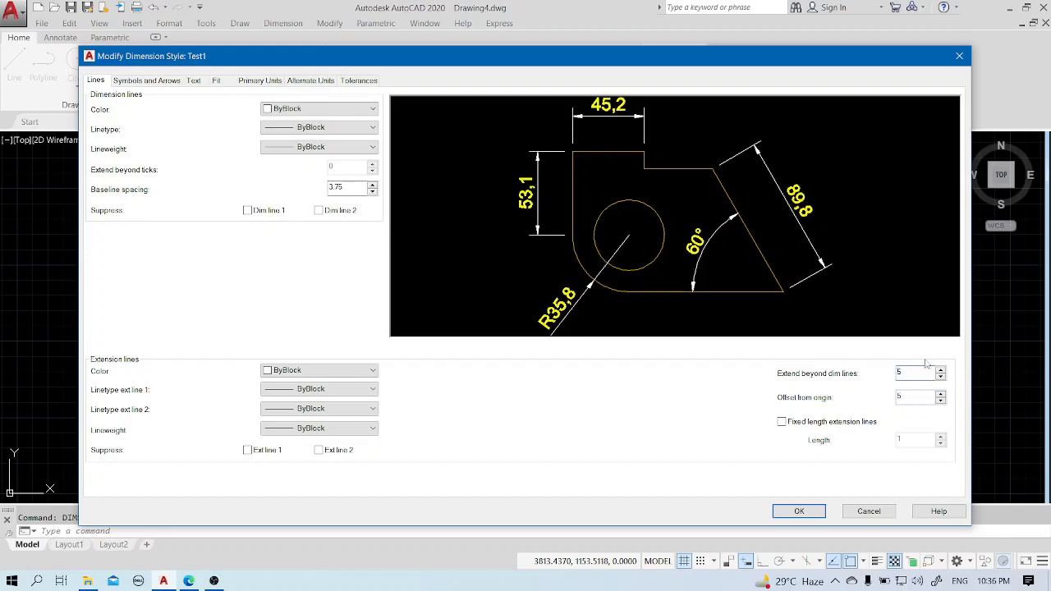
Save the modified Test1 style, set it as current and close the Dimension Style Manager.
left_click(782, 513)
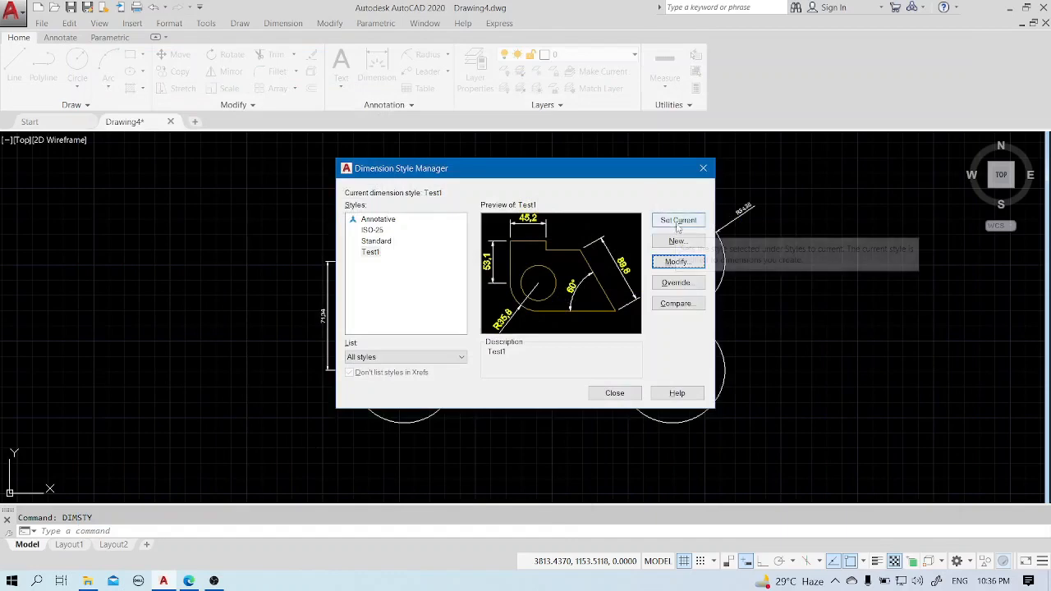
left_click(678, 222)
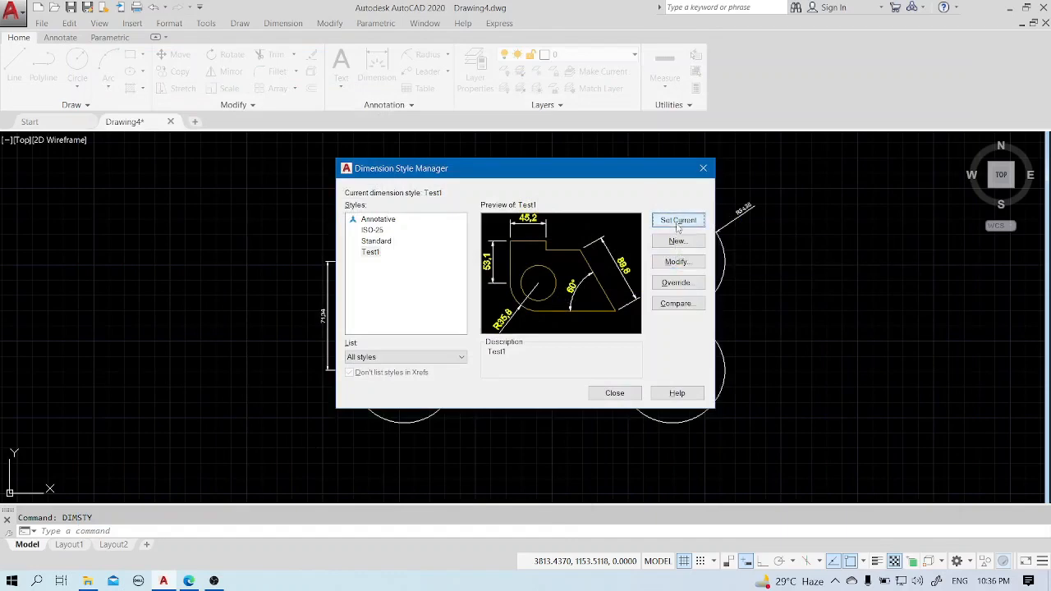
left_click(612, 393)
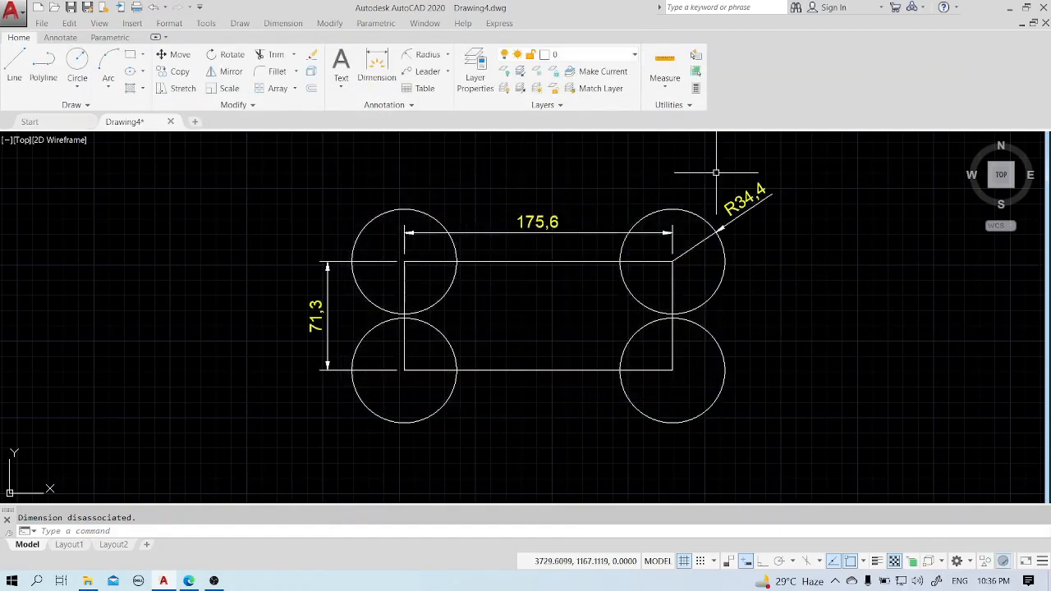